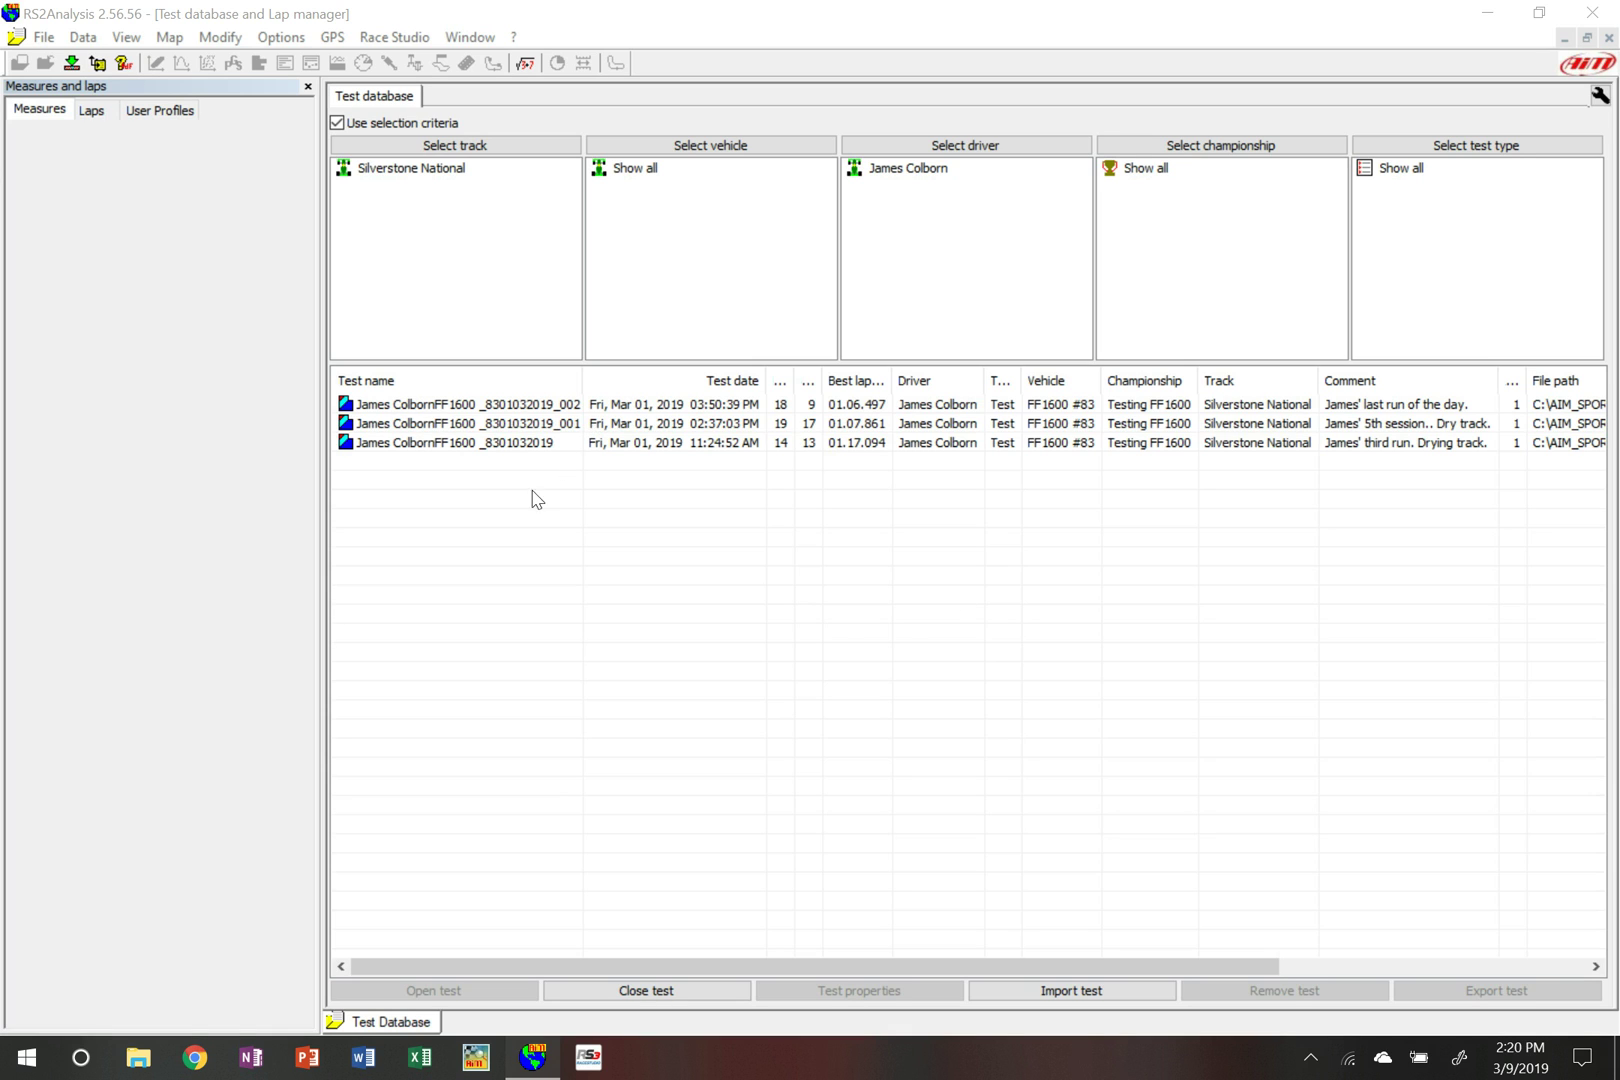
{"action": "left_click", "coordinate": [490, 424]}
{"action": "left_click", "coordinate": [488, 404], "text": "ctrl"}
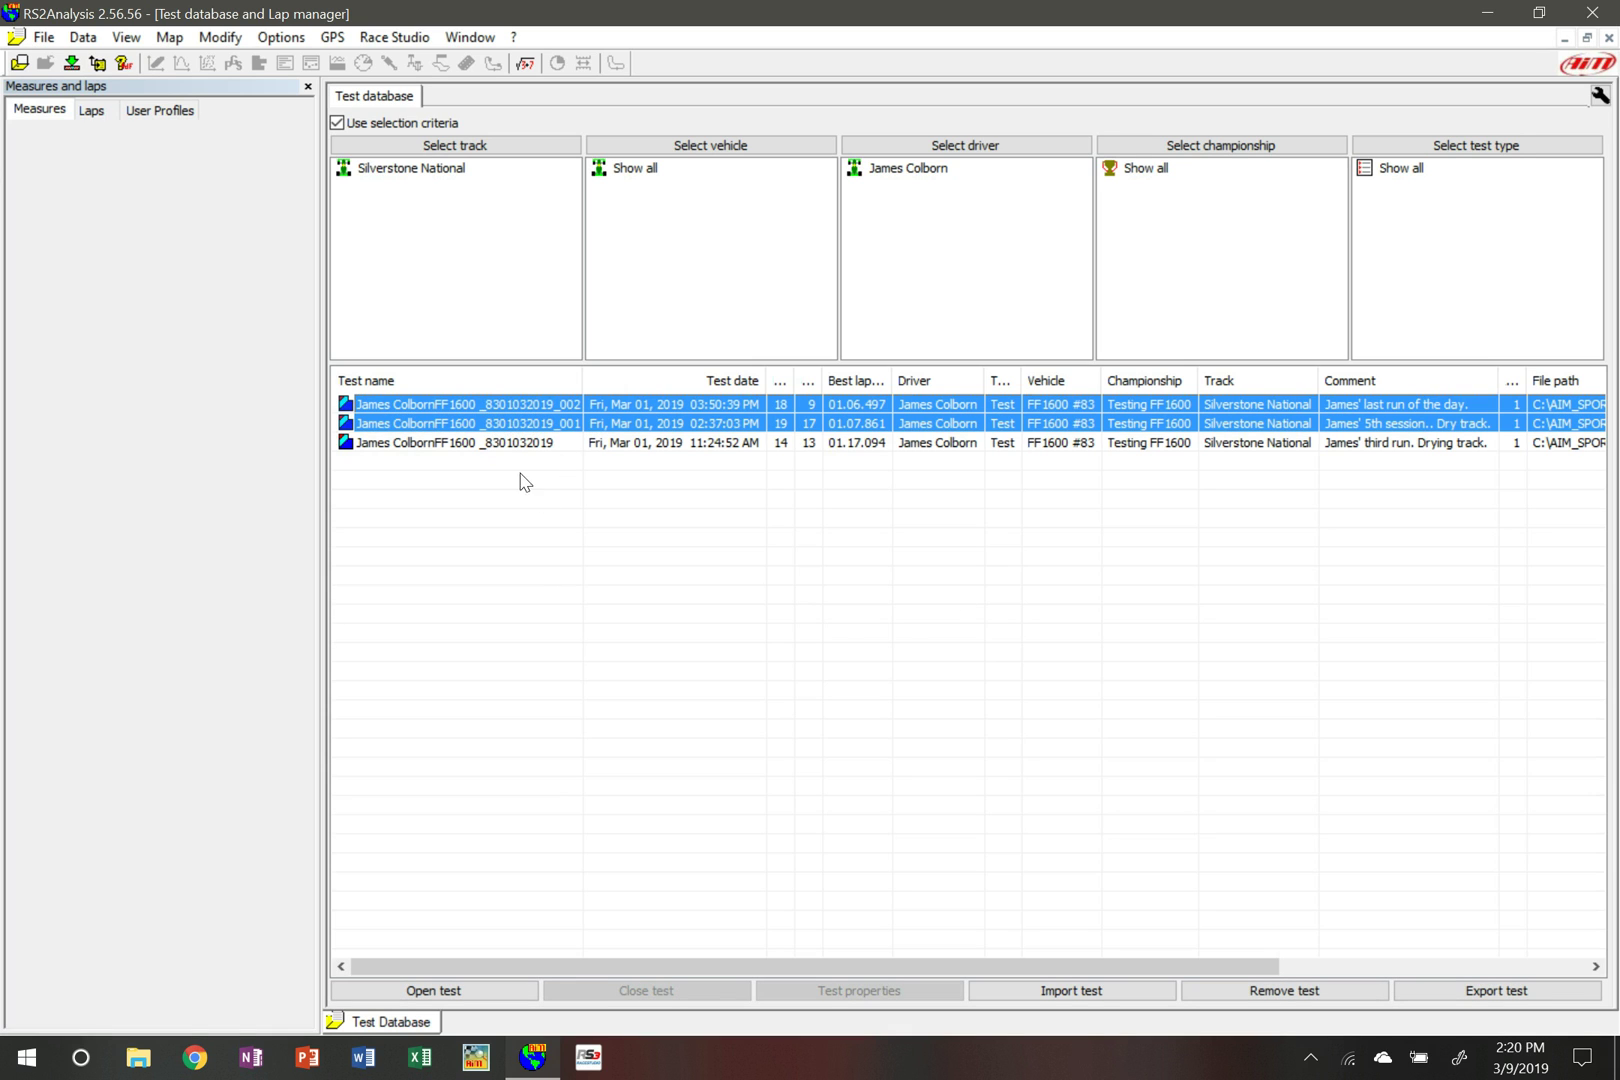
{"action": "left_click", "coordinate": [470, 992]}
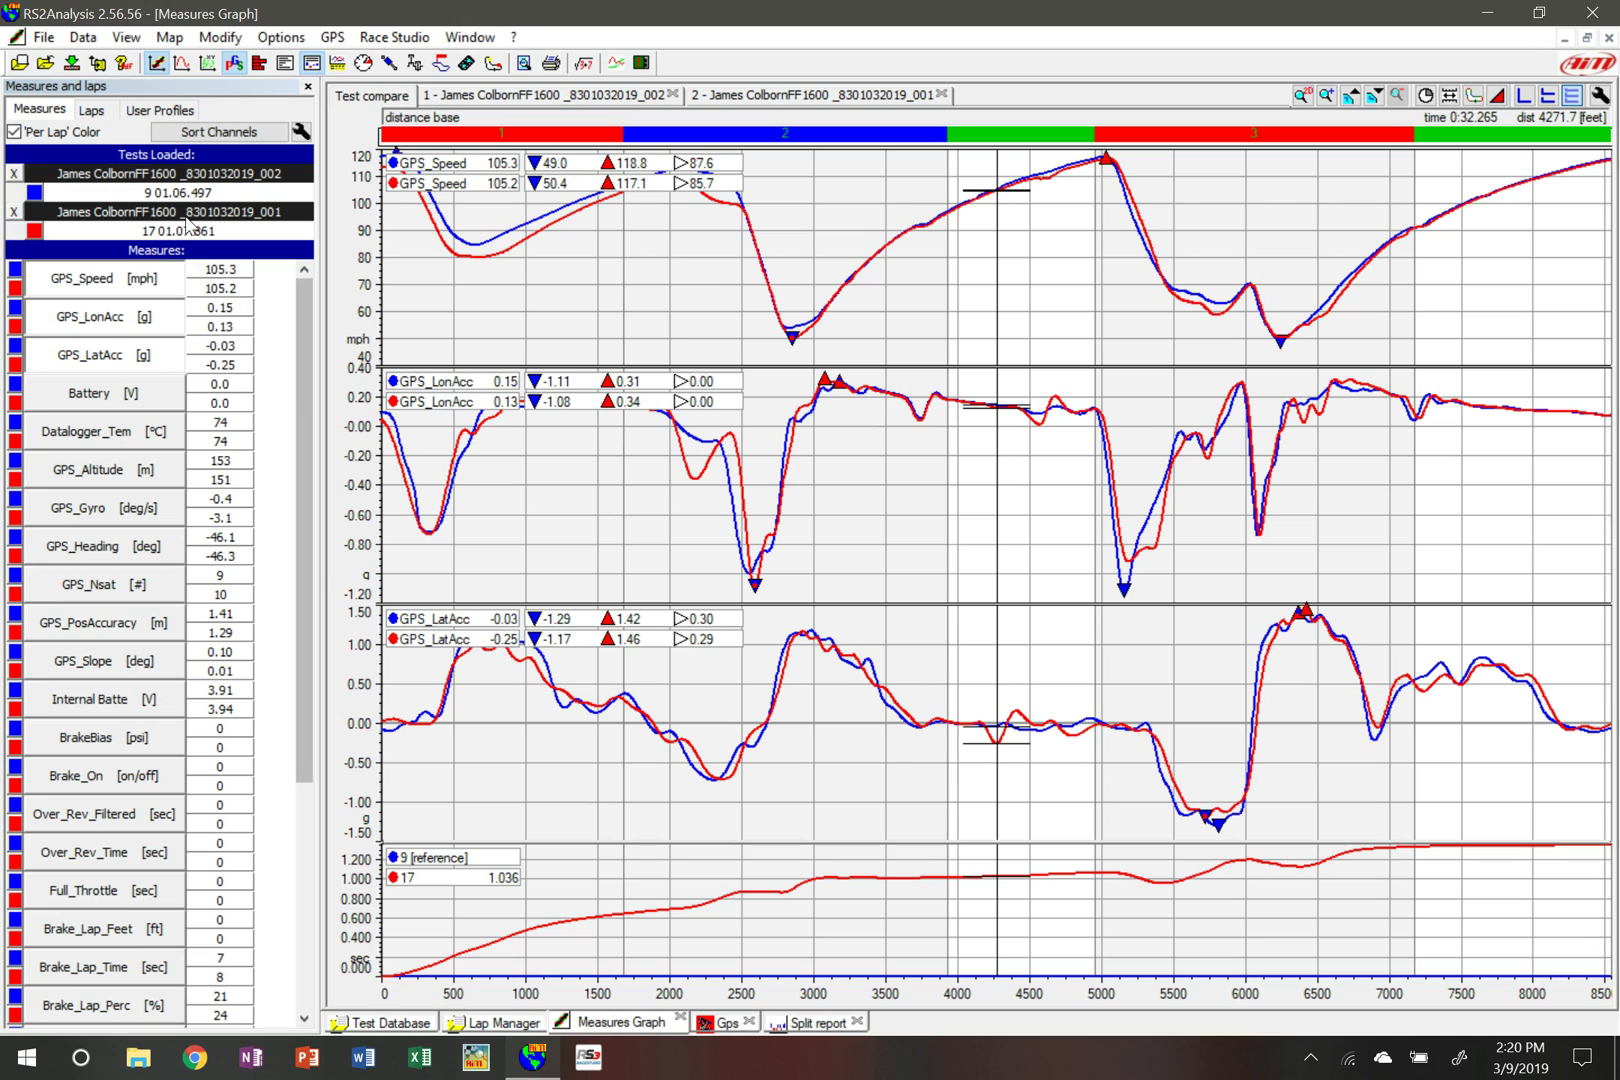
Look through the available user profiles and the profile's GPS and split report views.
{"action": "left_click", "coordinate": [152, 108]}
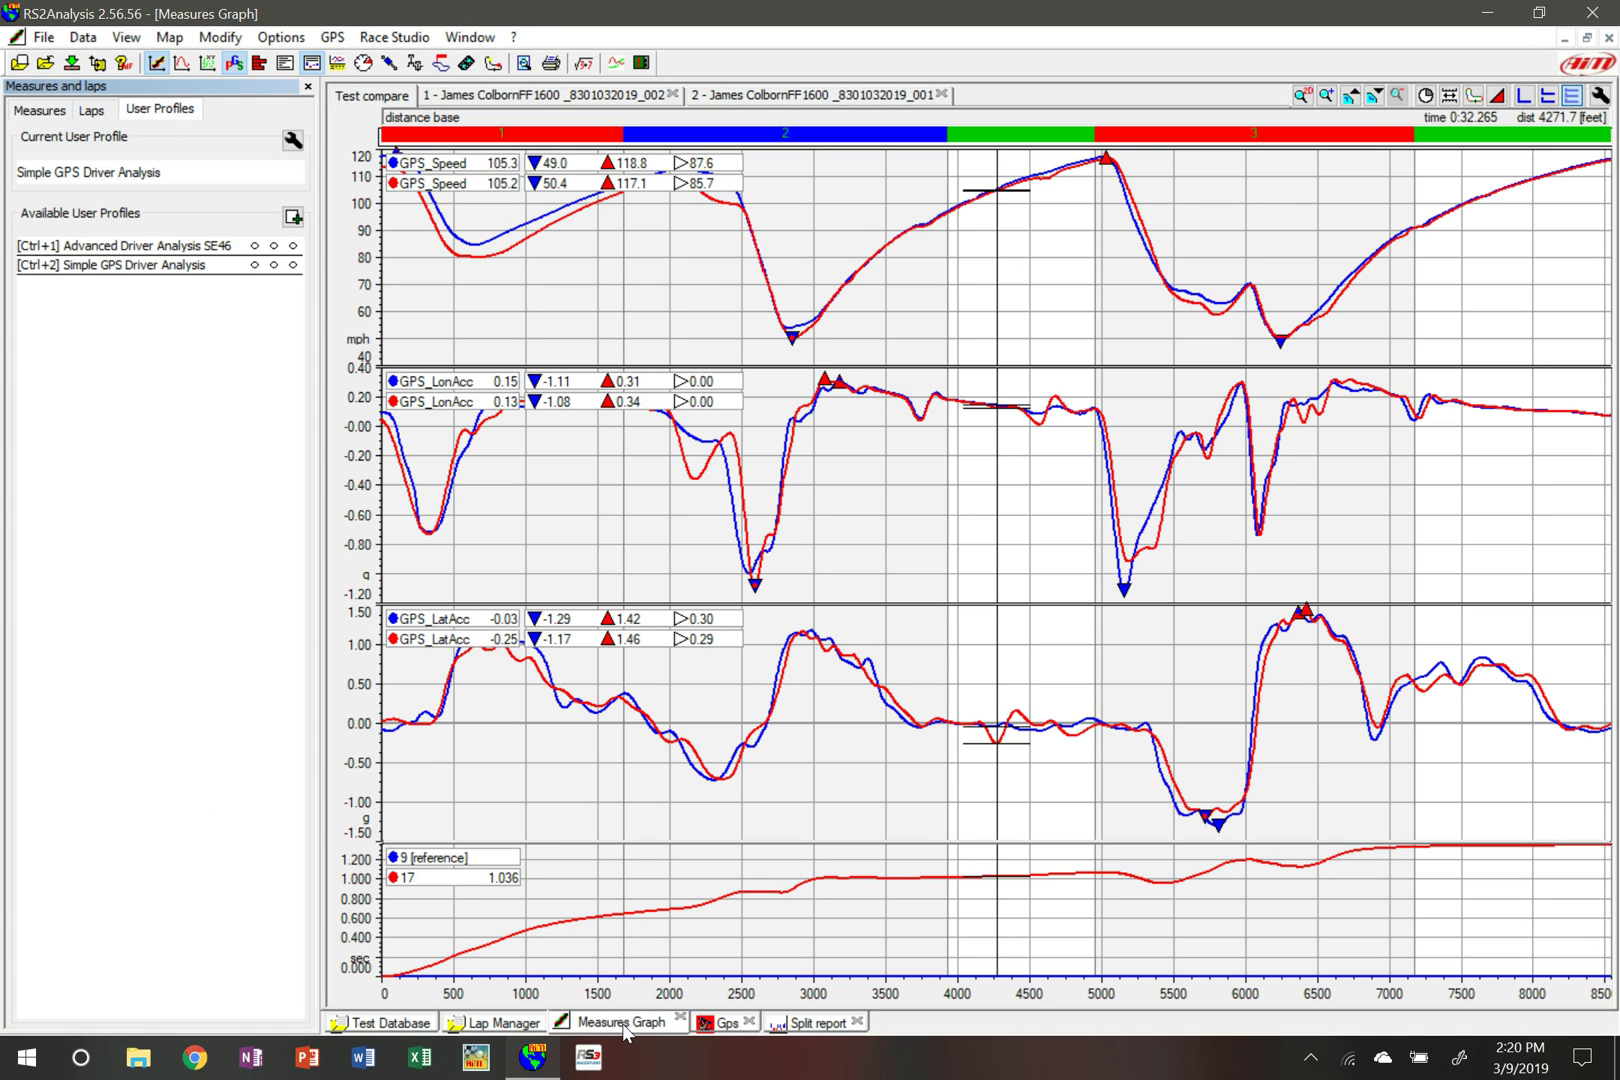
{"action": "left_click", "coordinate": [36, 109]}
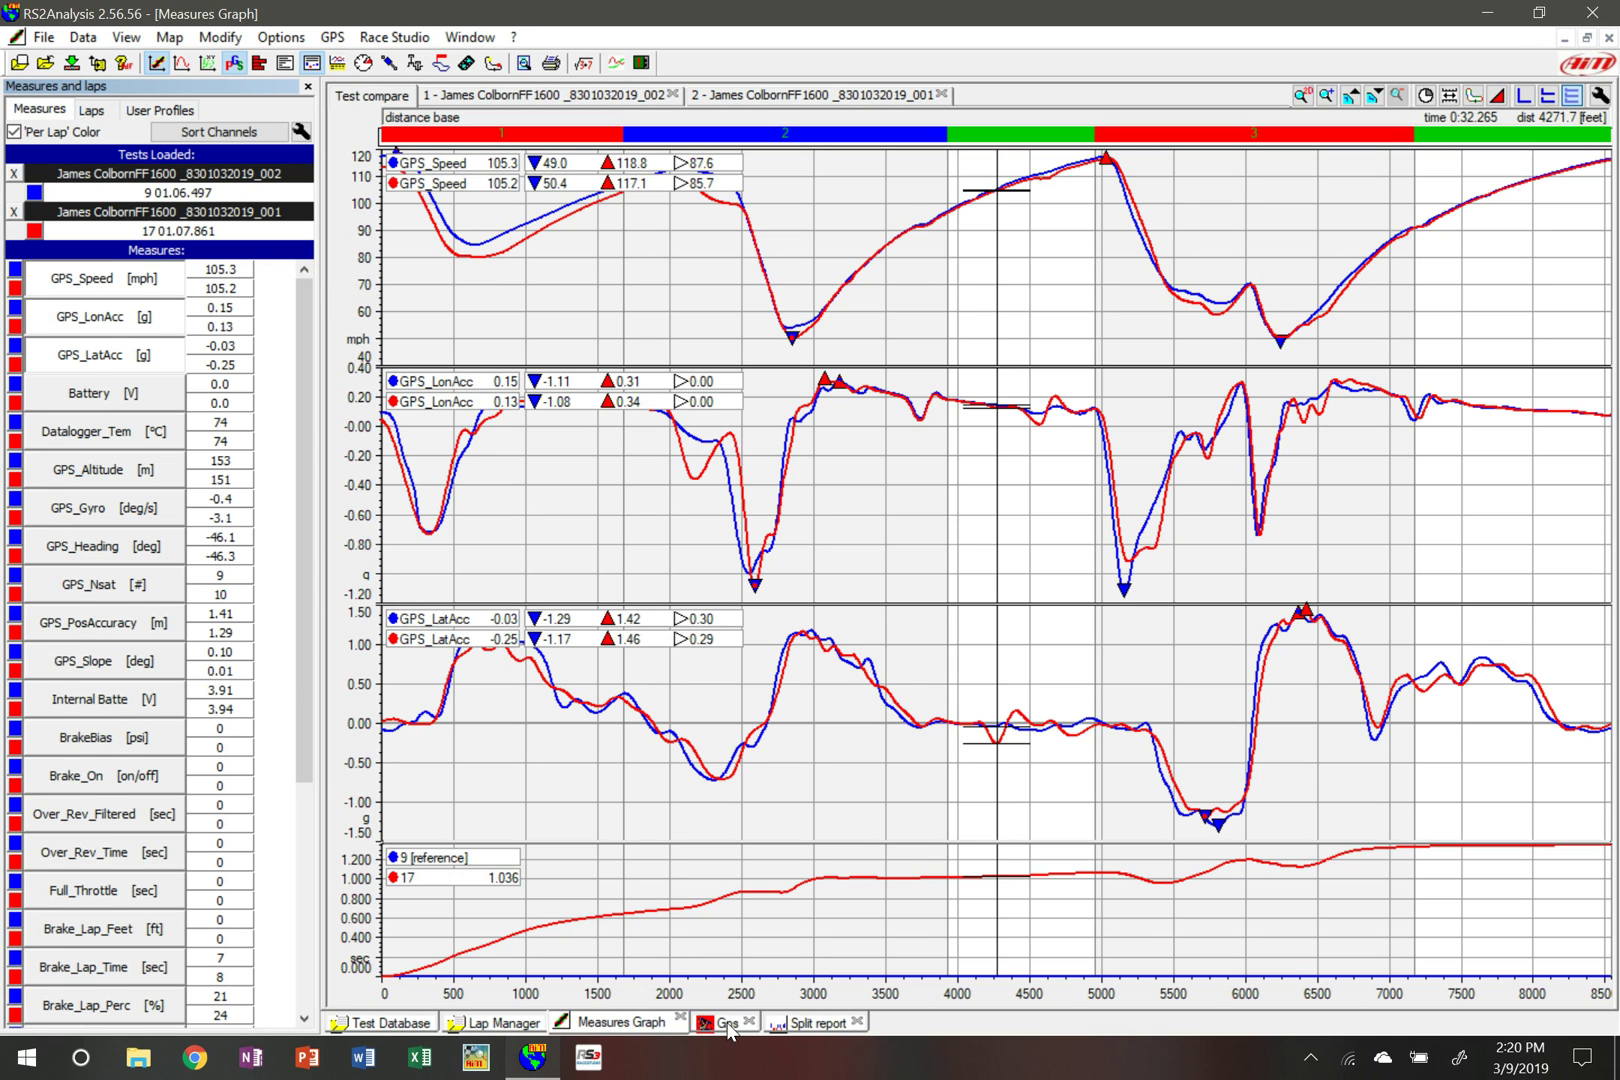
{"action": "left_click", "coordinate": [727, 1022]}
{"action": "left_click", "coordinate": [815, 1022]}
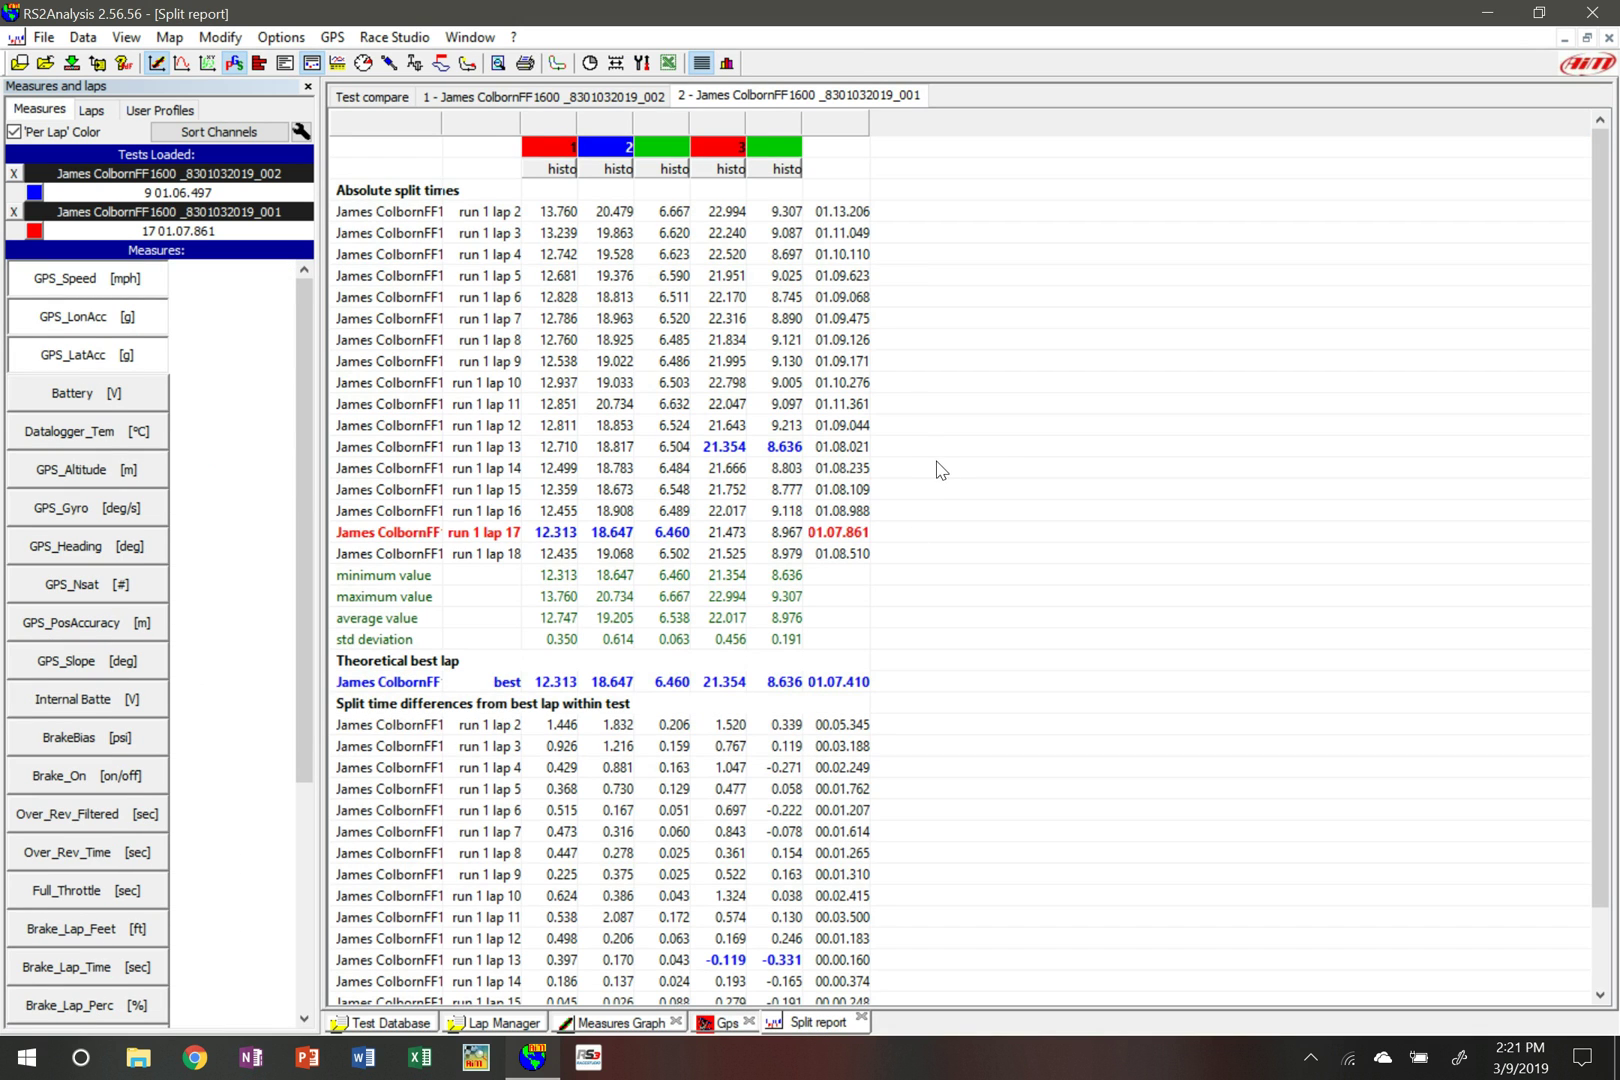
Display the floating track map and place it in the empty area beside the split times.
{"action": "left_click", "coordinate": [557, 63]}
{"action": "left_click_drag", "start_coordinate": [664, 662], "coordinate": [1366, 222]}
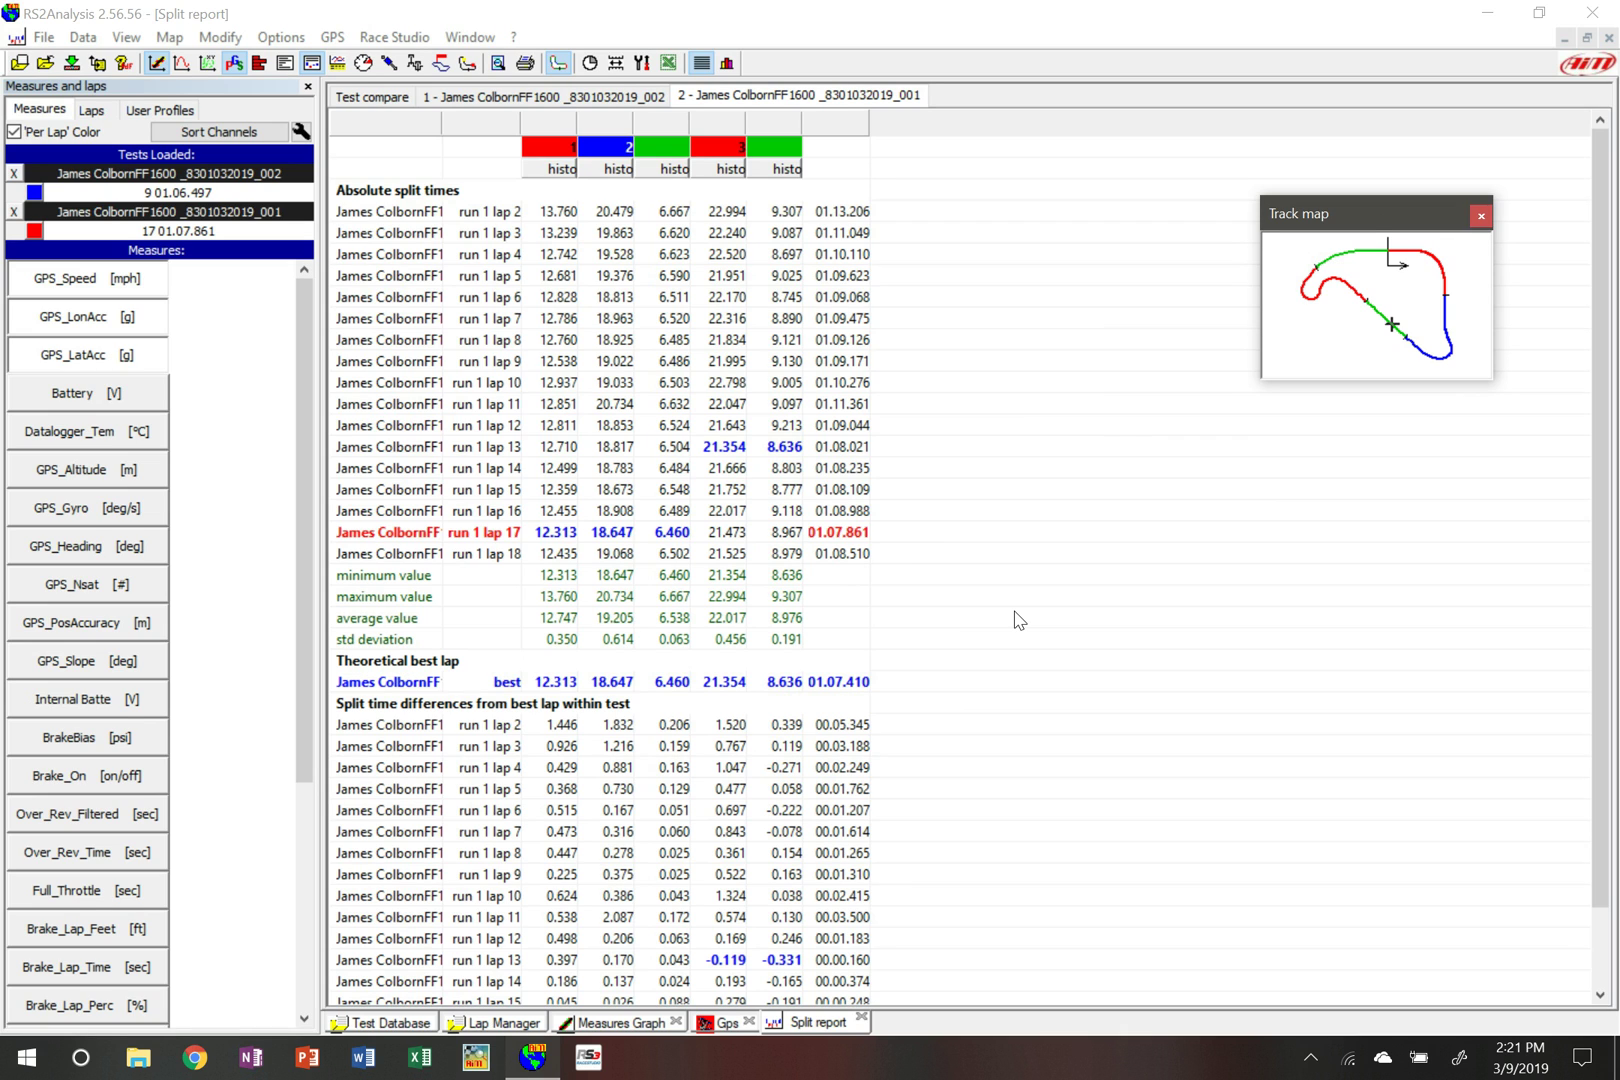
In the measures graph, place the cursor at the first corner's minimum speed, about 625 feet into the lap, to compare both laps.
{"action": "left_click", "coordinate": [617, 1024]}
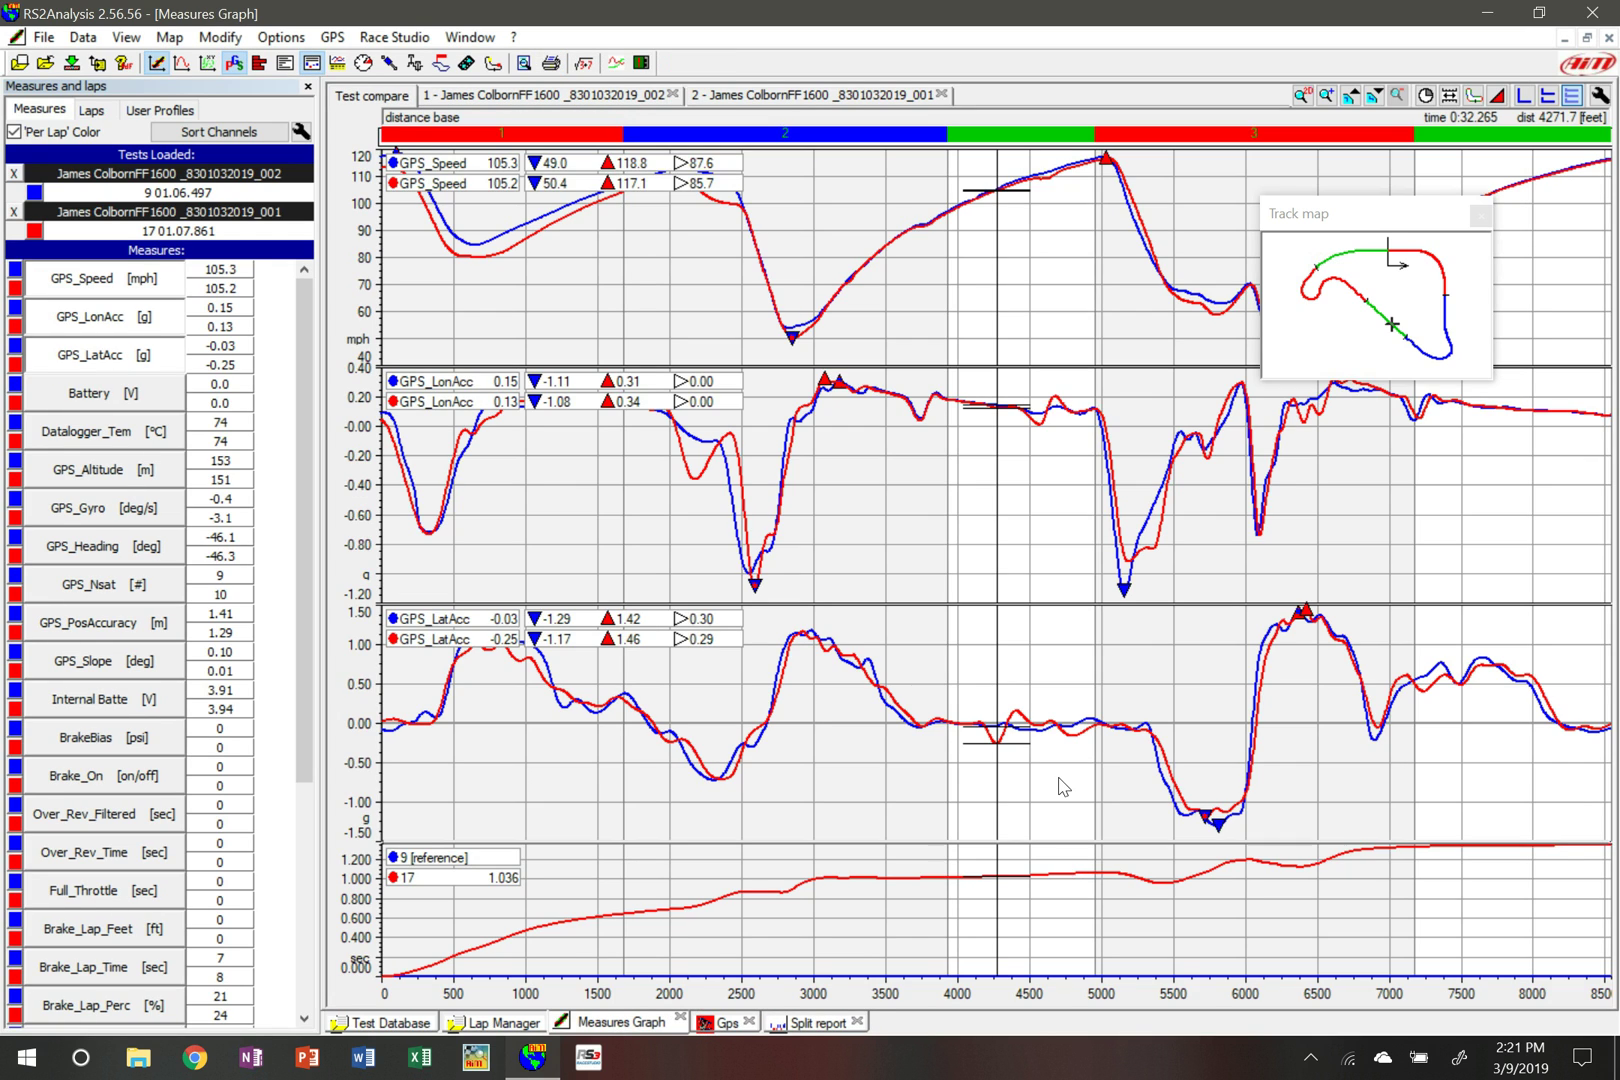
{"action": "left_click", "coordinate": [493, 300]}
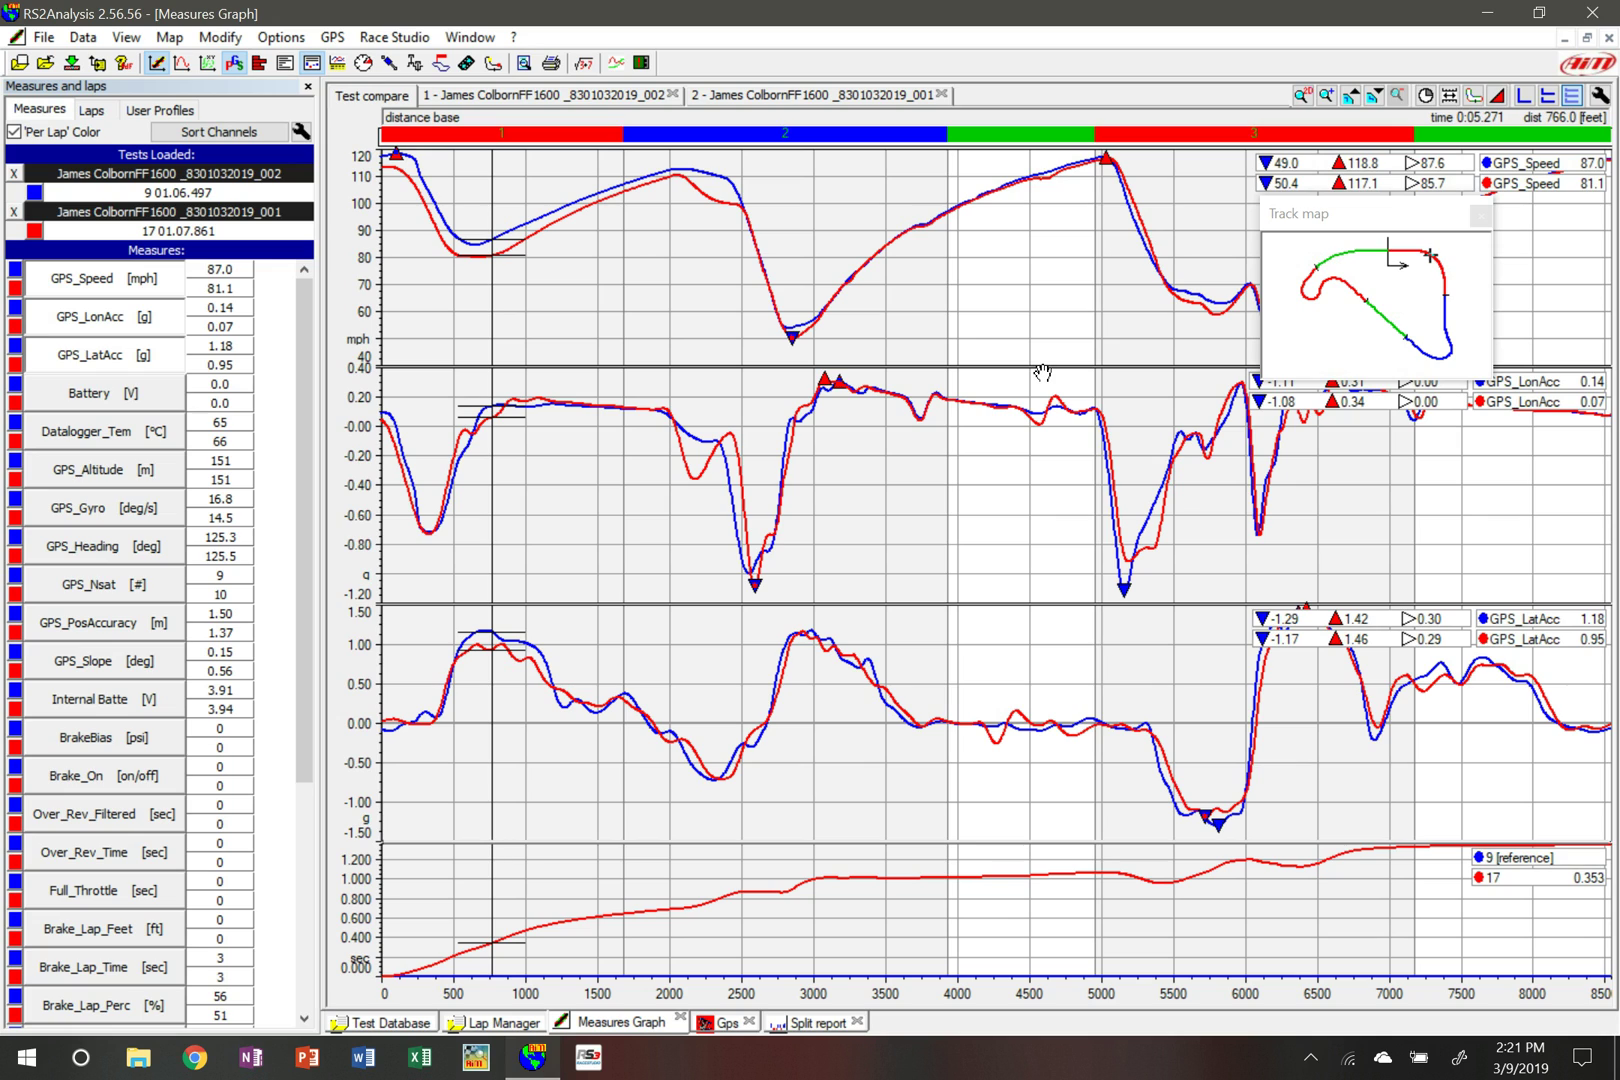
{"action": "left_click", "coordinate": [473, 272]}
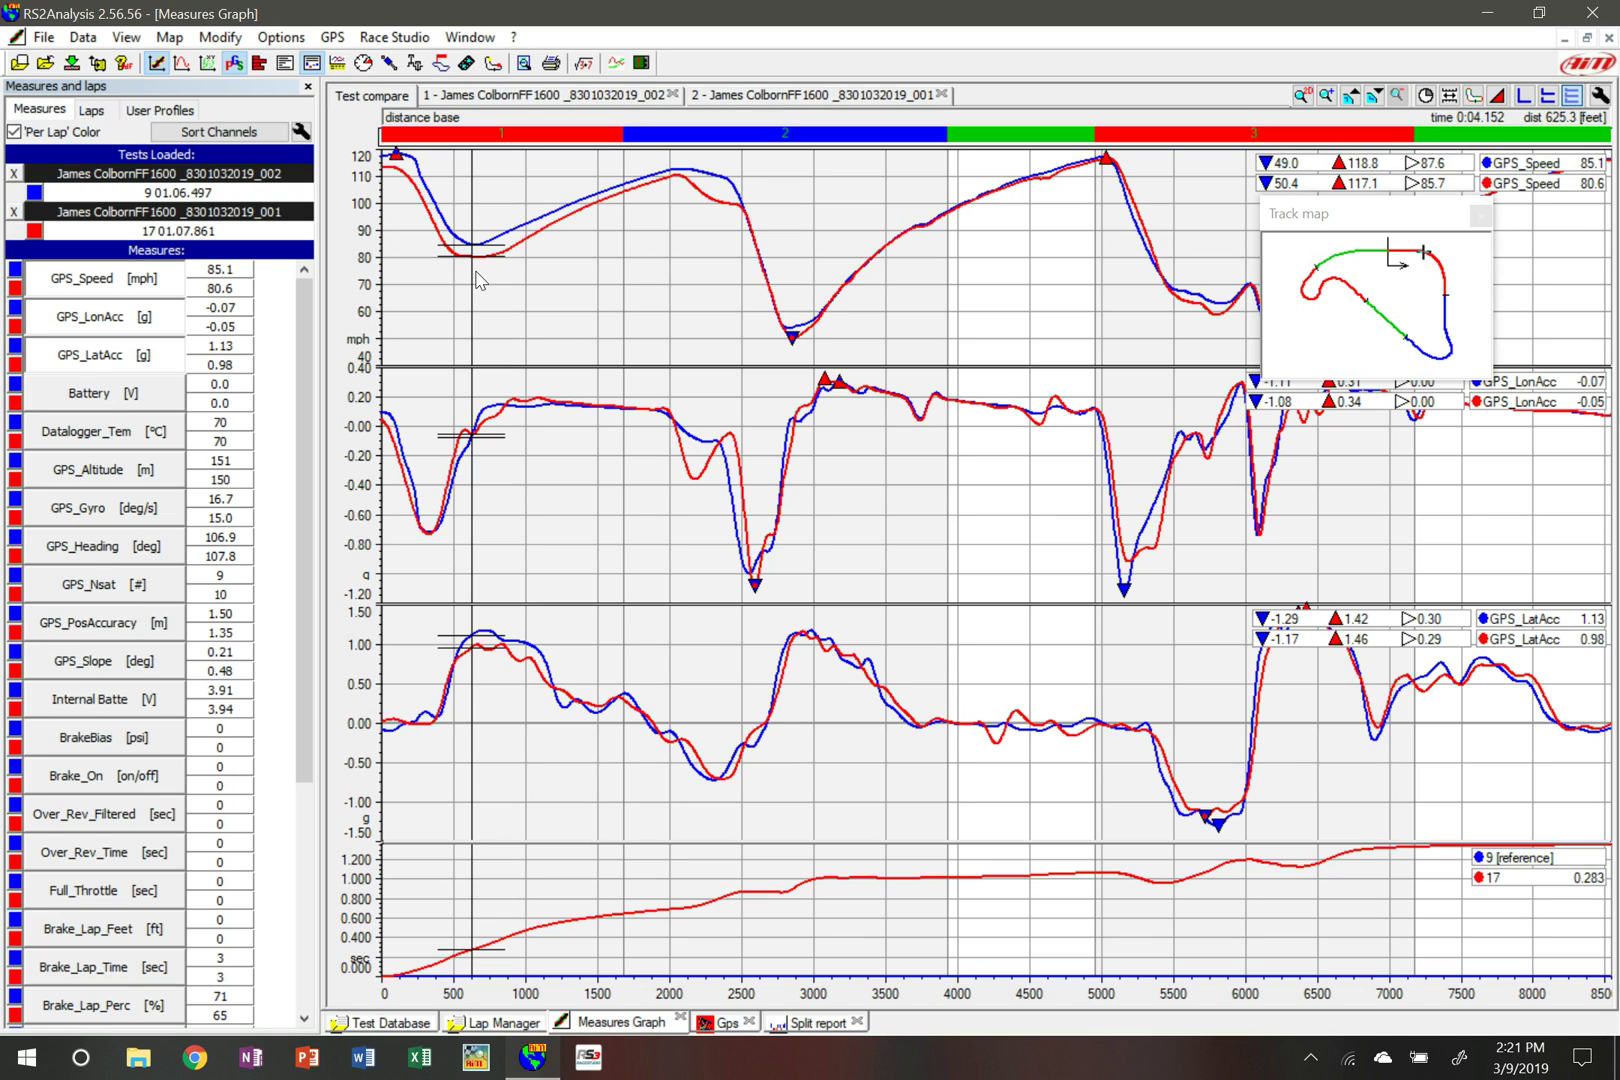
Open the track report and move the floating track map clear of the large circuit drawing.
{"action": "left_click", "coordinate": [442, 68]}
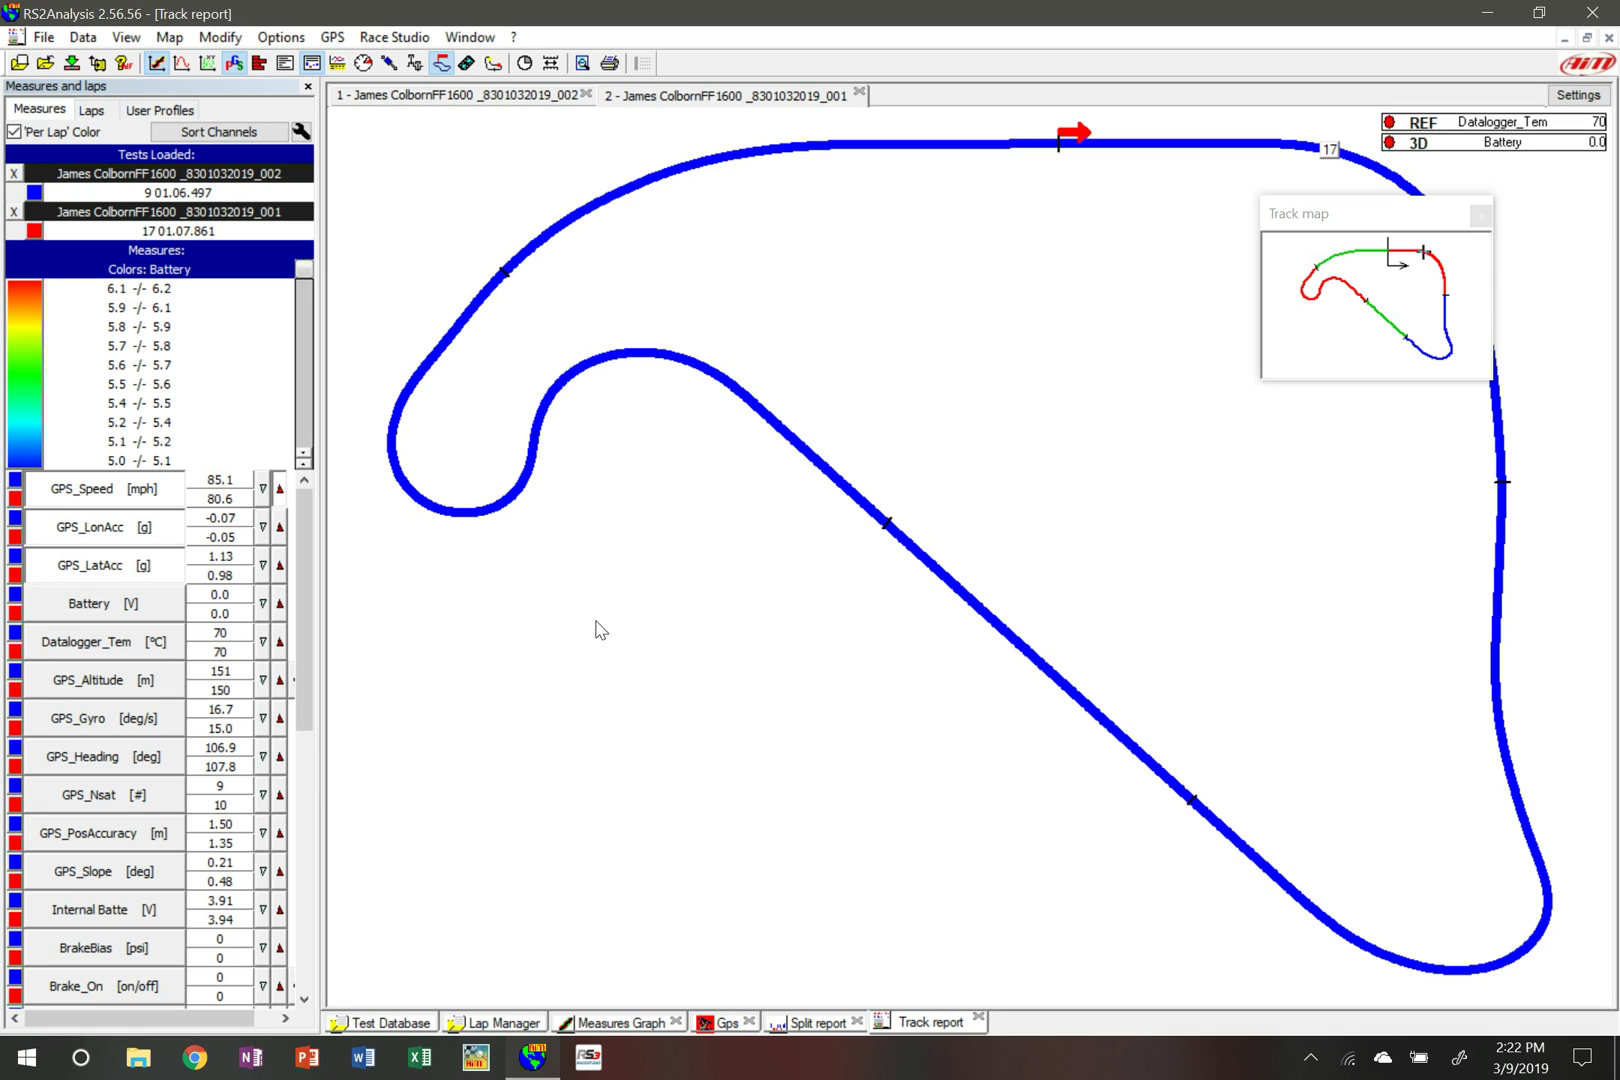
{"action": "left_click_drag", "start_coordinate": [1393, 213], "coordinate": [530, 782]}
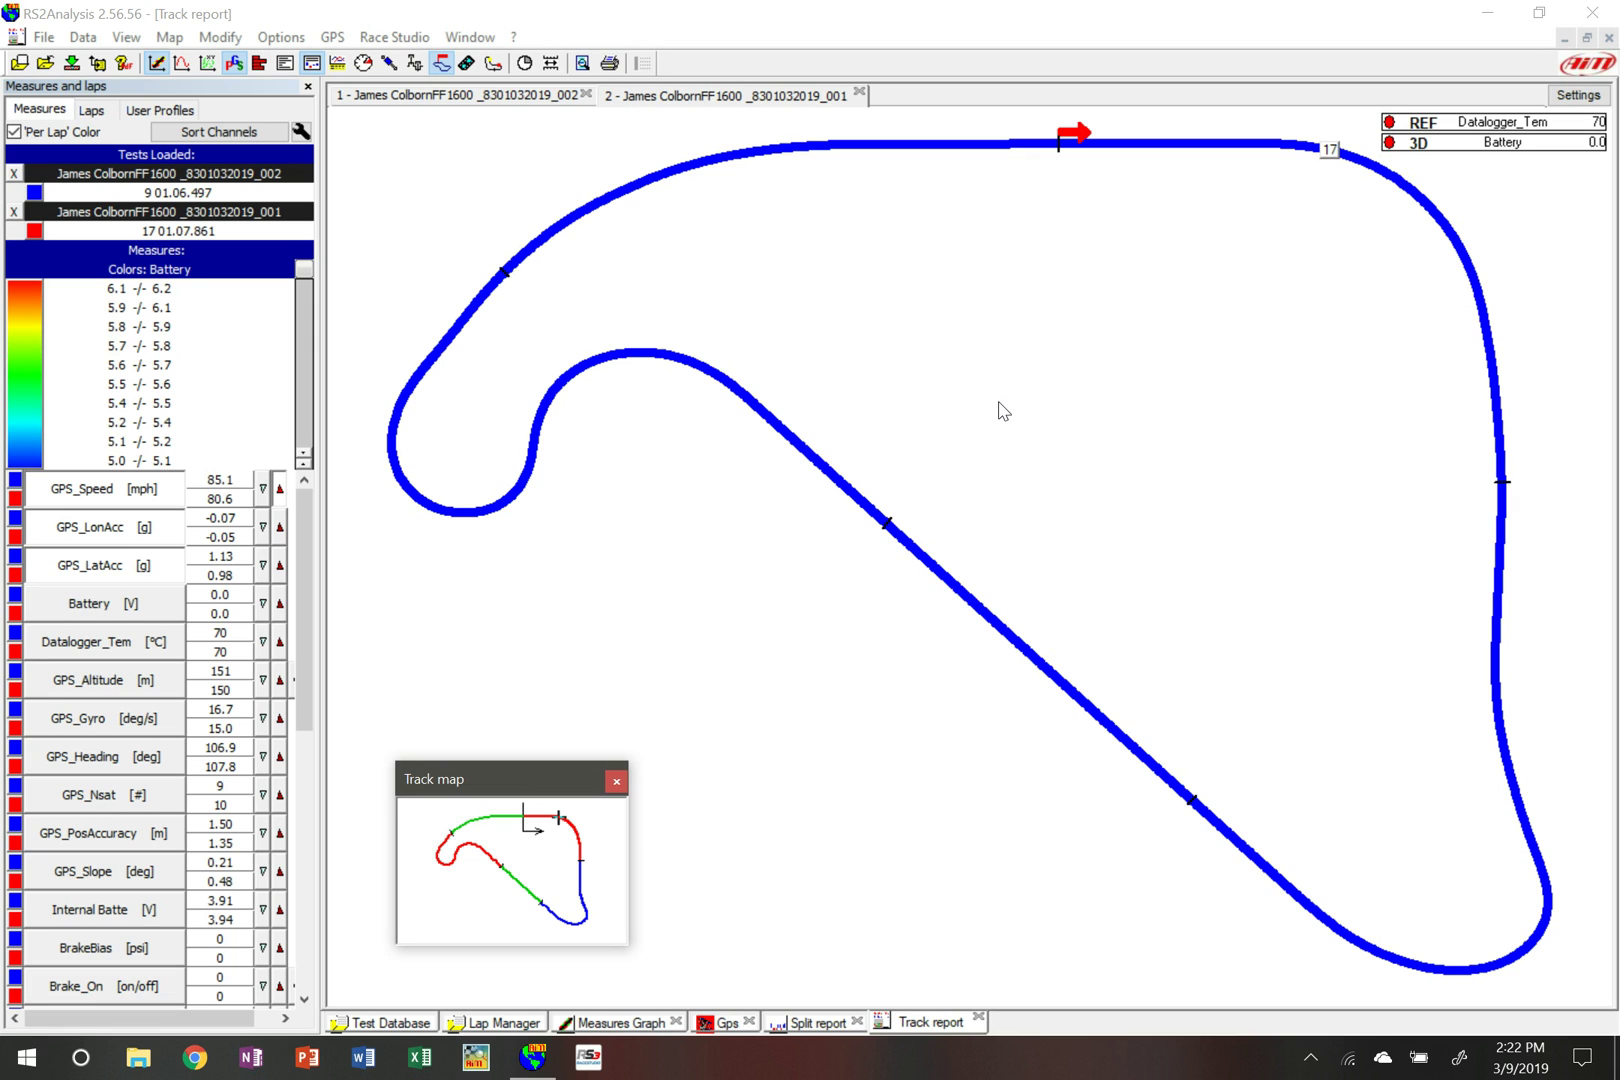
In the track report settings, set the 3D Channel to GPS_Speed and the Reference Channel to GPS_LatAcc.
{"action": "left_click", "coordinate": [1012, 352]}
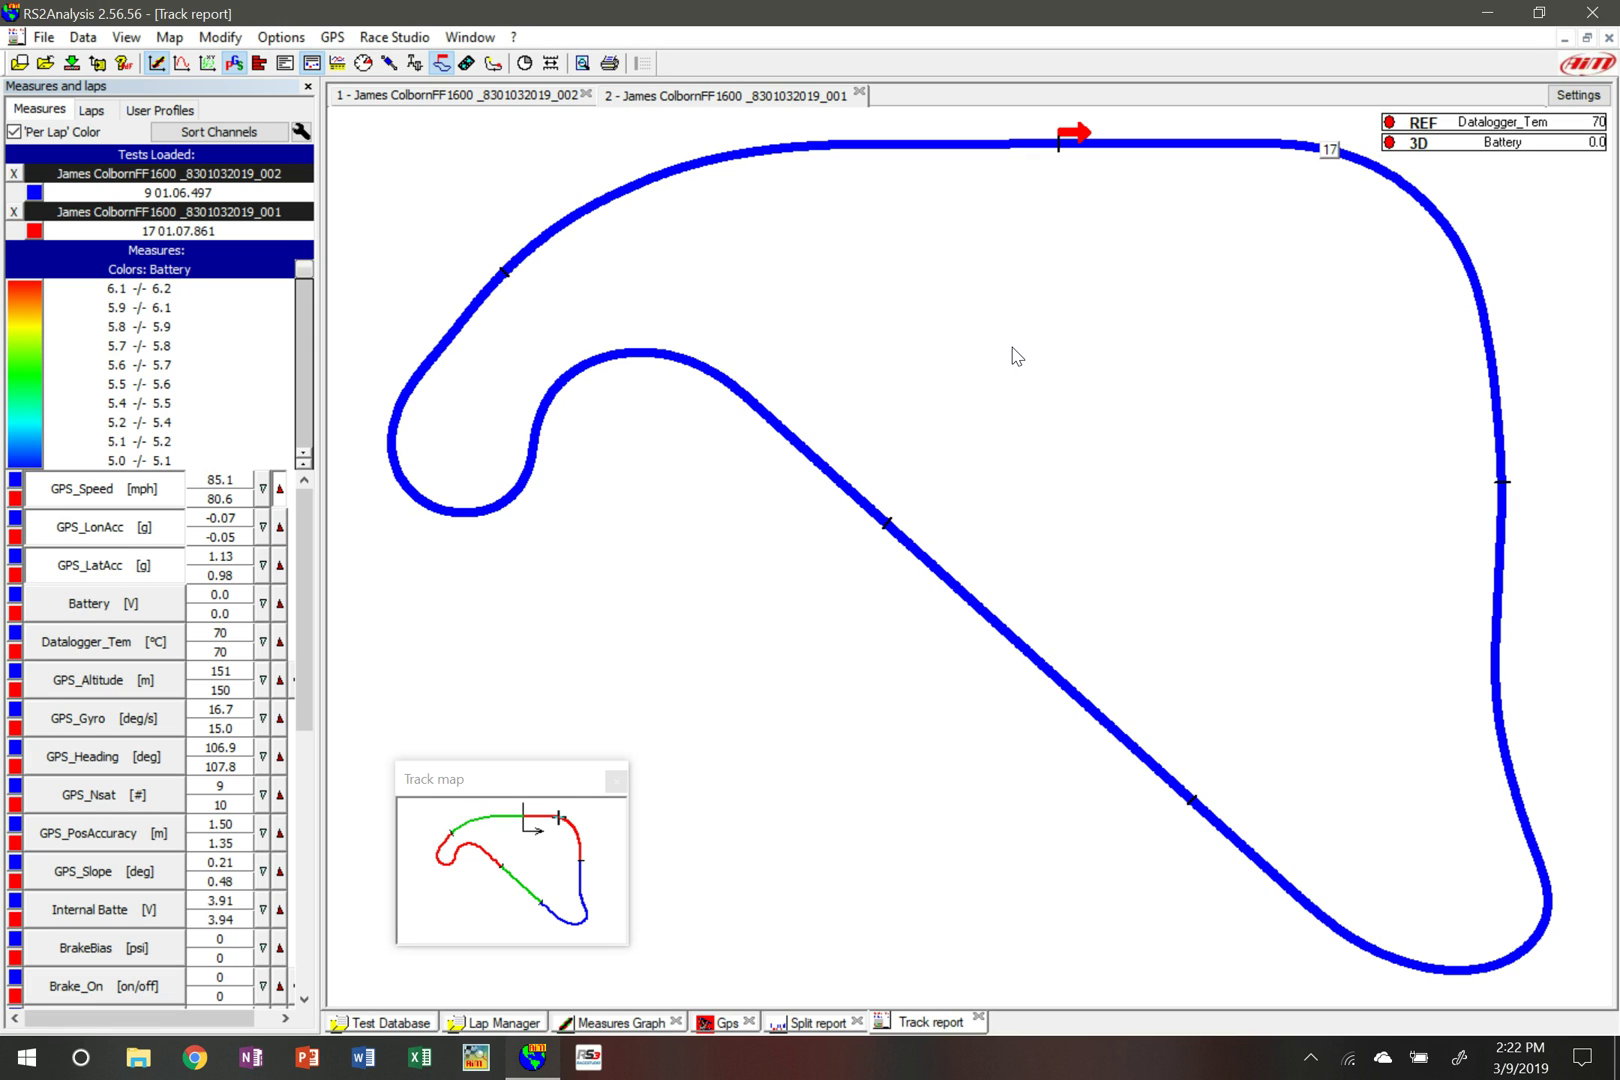
{"action": "double_click", "coordinate": [1015, 355]}
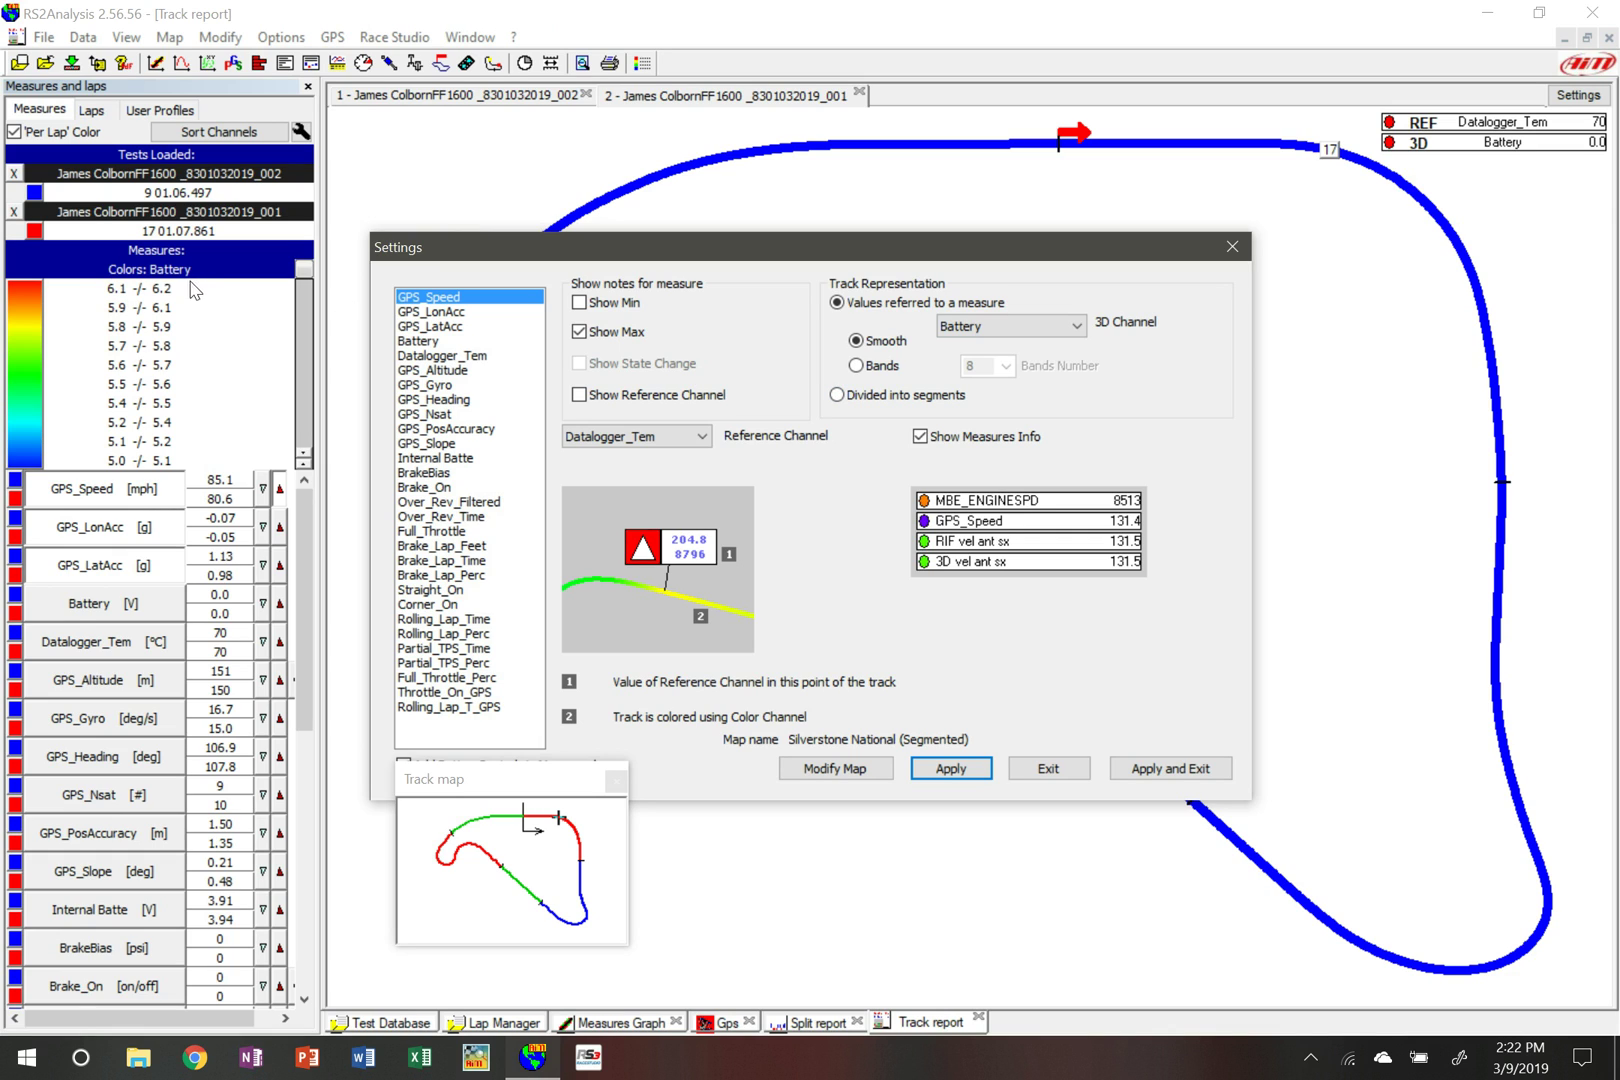
{"action": "left_click", "coordinate": [1010, 335]}
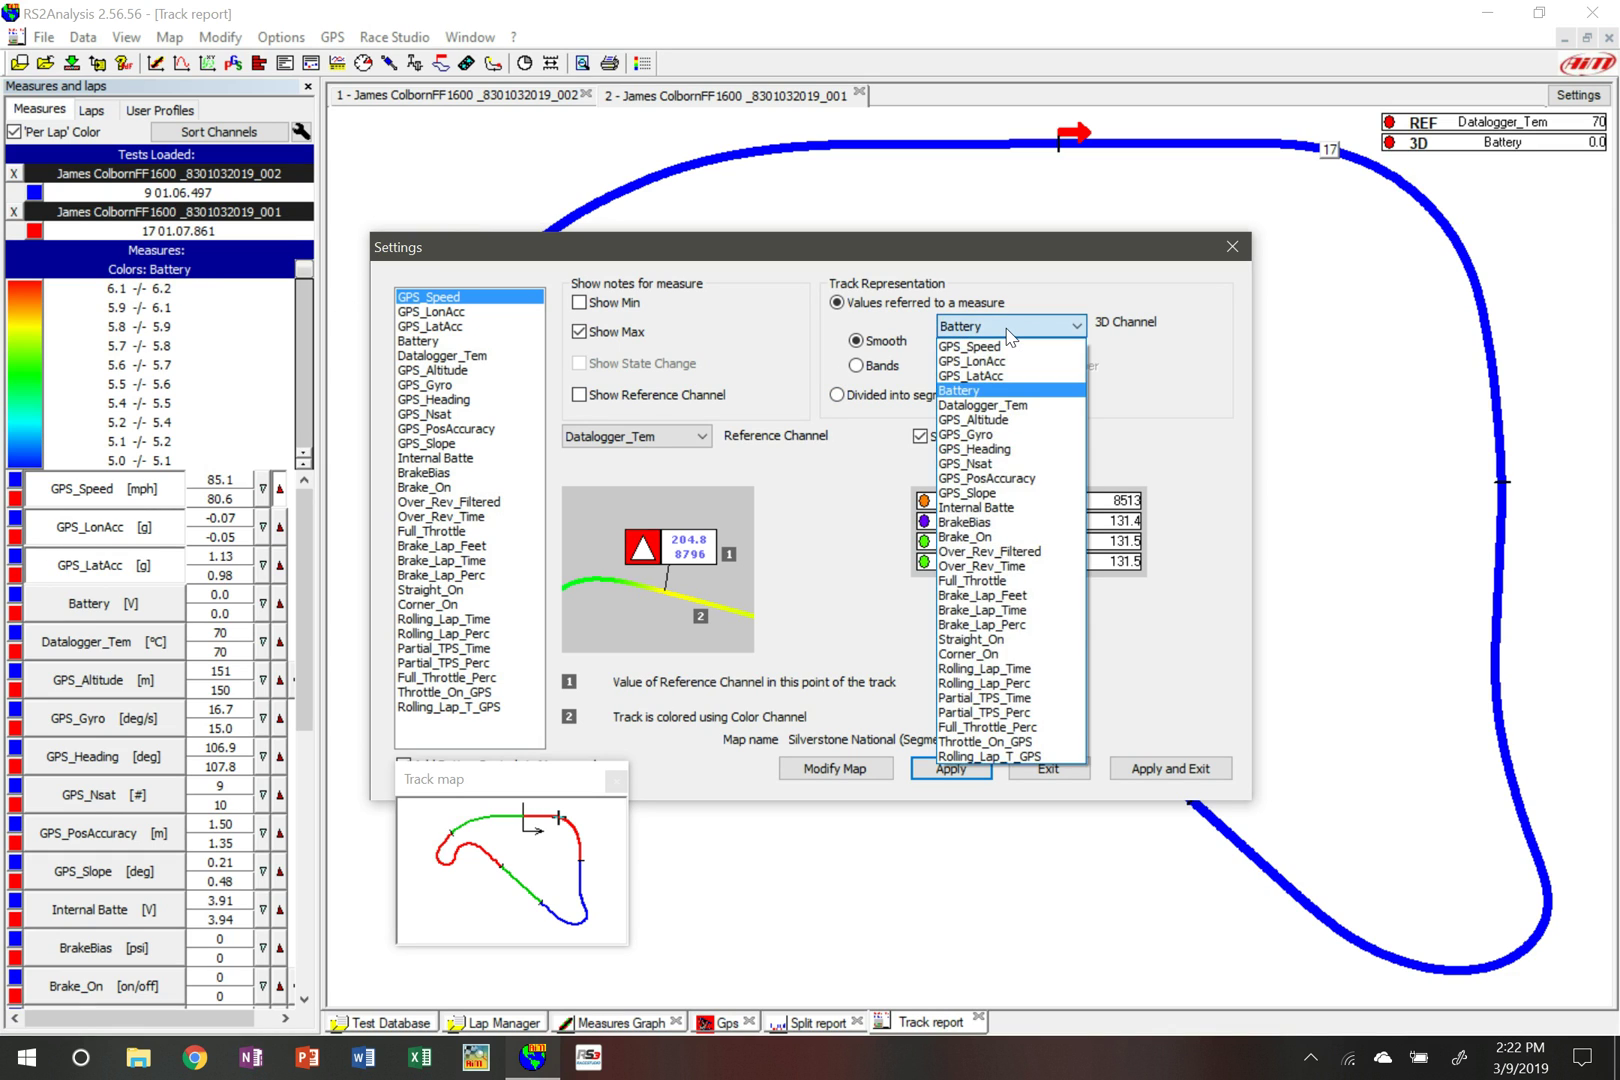
{"action": "left_click", "coordinate": [1010, 347]}
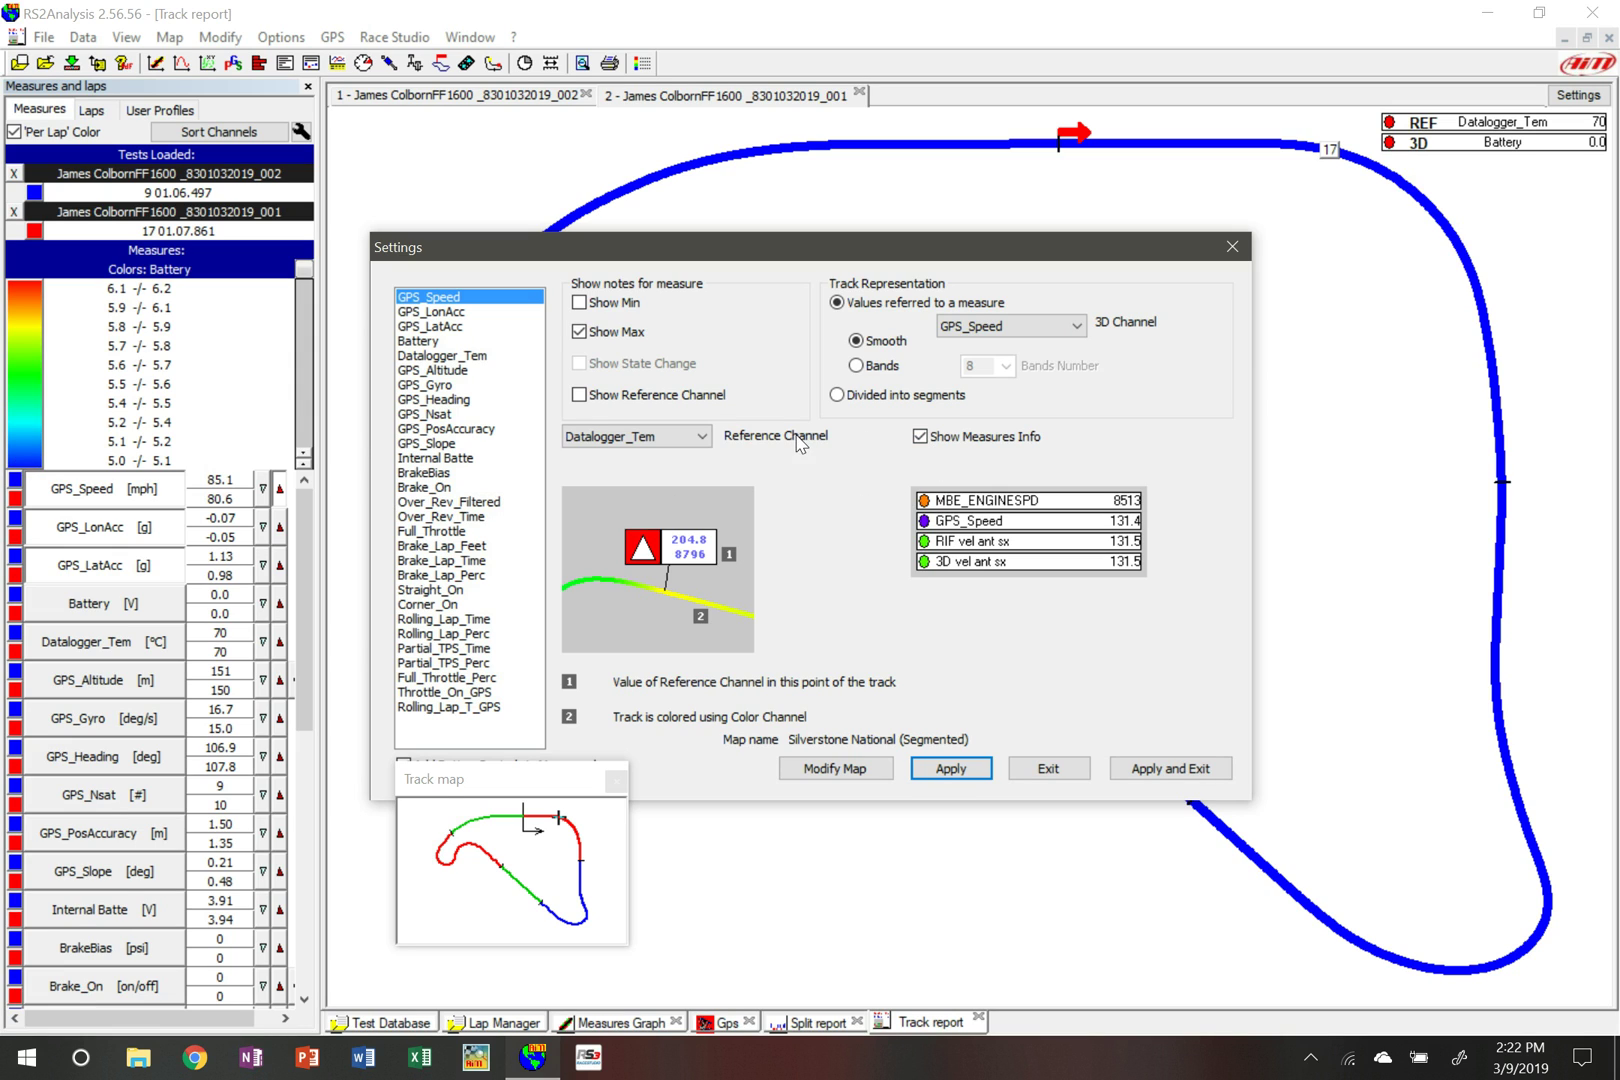
{"action": "left_click", "coordinate": [677, 440]}
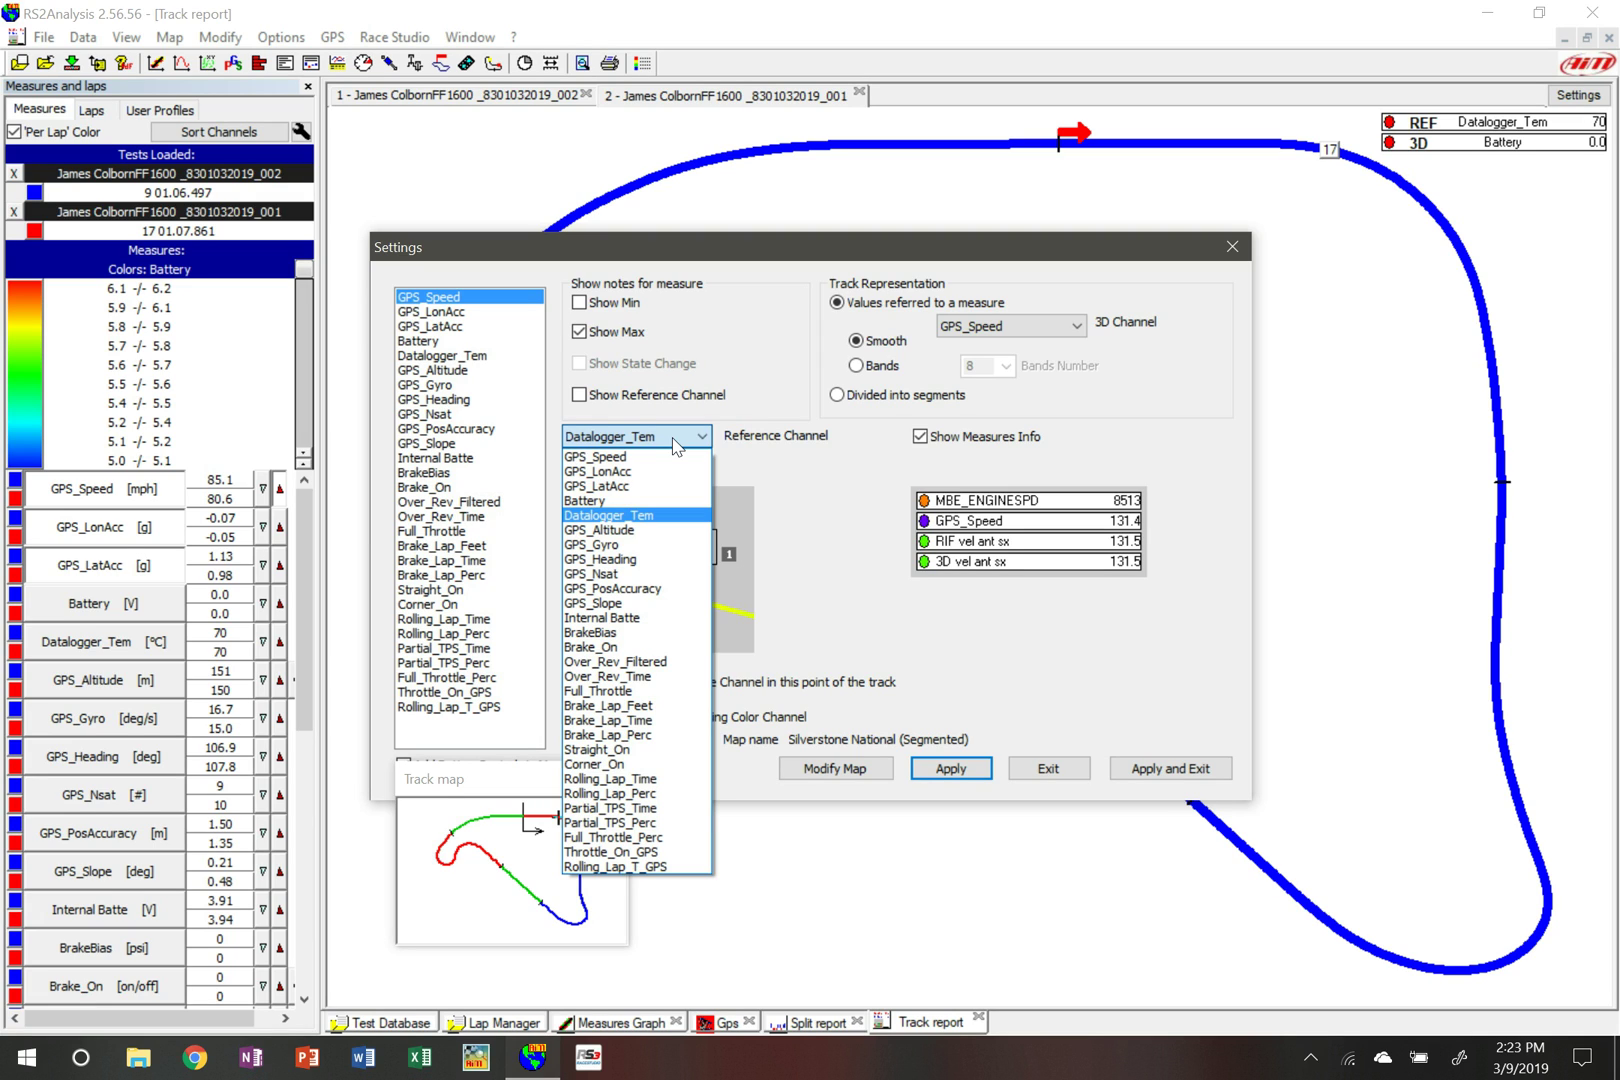
{"action": "left_click", "coordinate": [640, 486]}
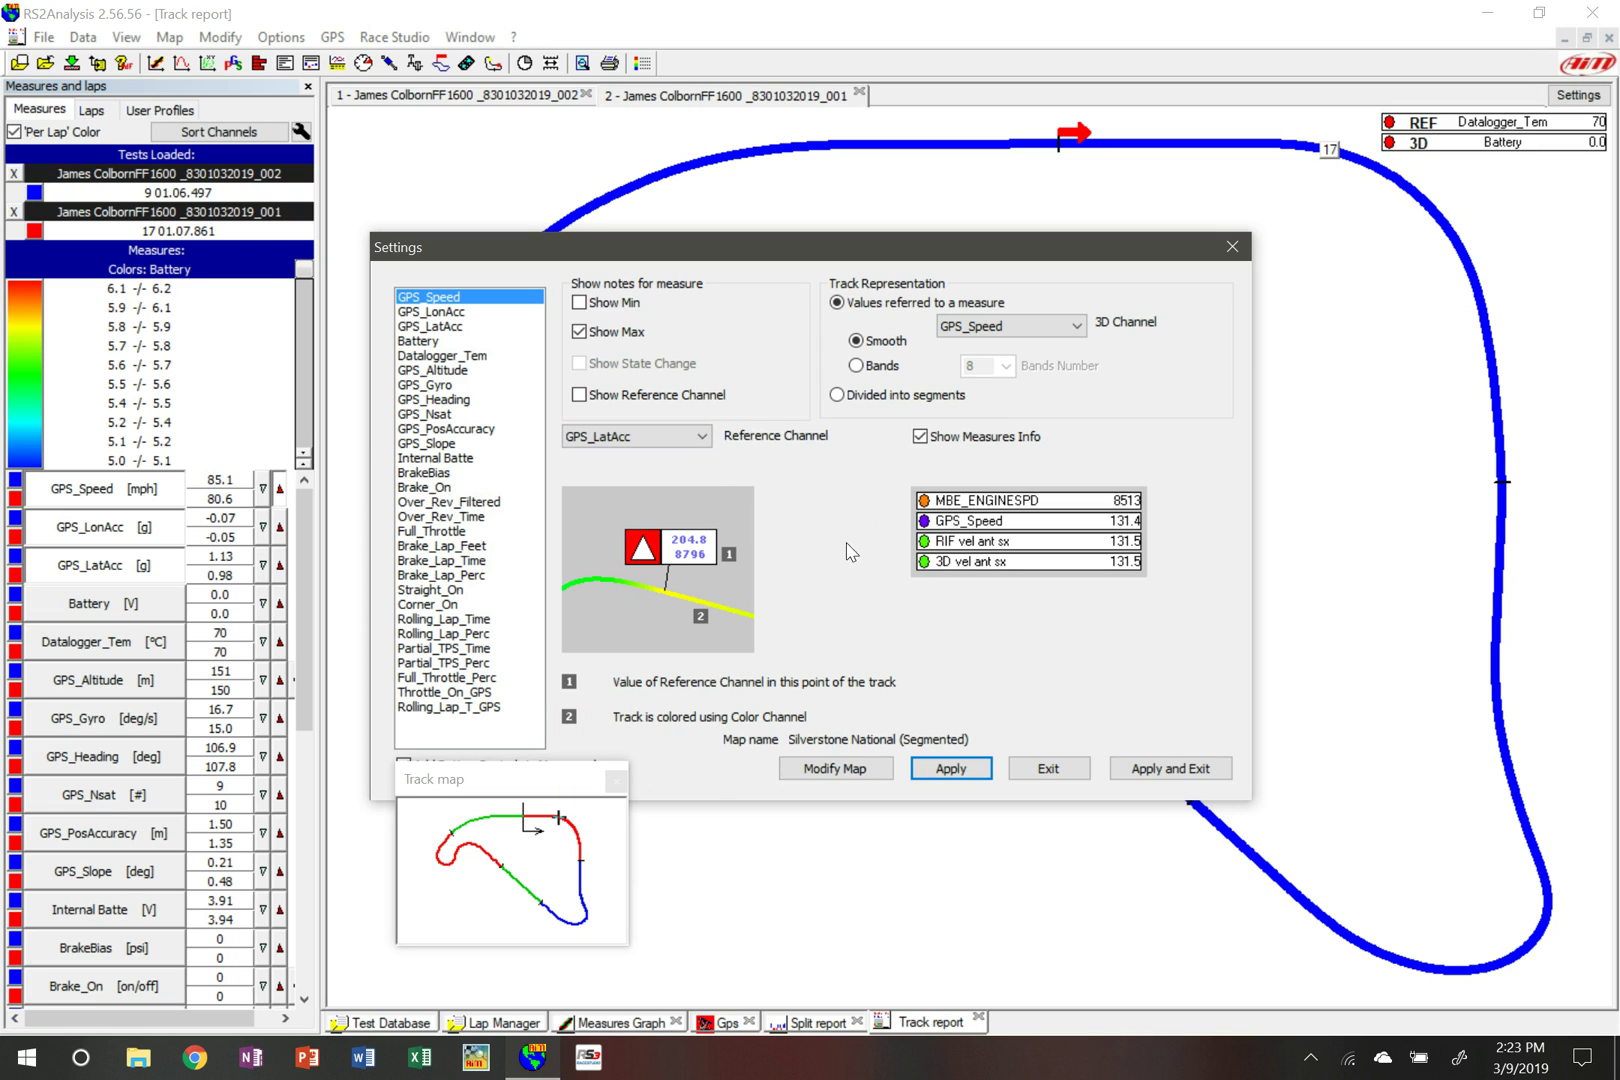
Enable both minimum and maximum notes for GPS_Speed, apply the settings and close them.
{"action": "left_click", "coordinate": [579, 331]}
{"action": "left_click", "coordinate": [579, 302]}
{"action": "left_click", "coordinate": [586, 334]}
{"action": "left_click", "coordinate": [1193, 769]}
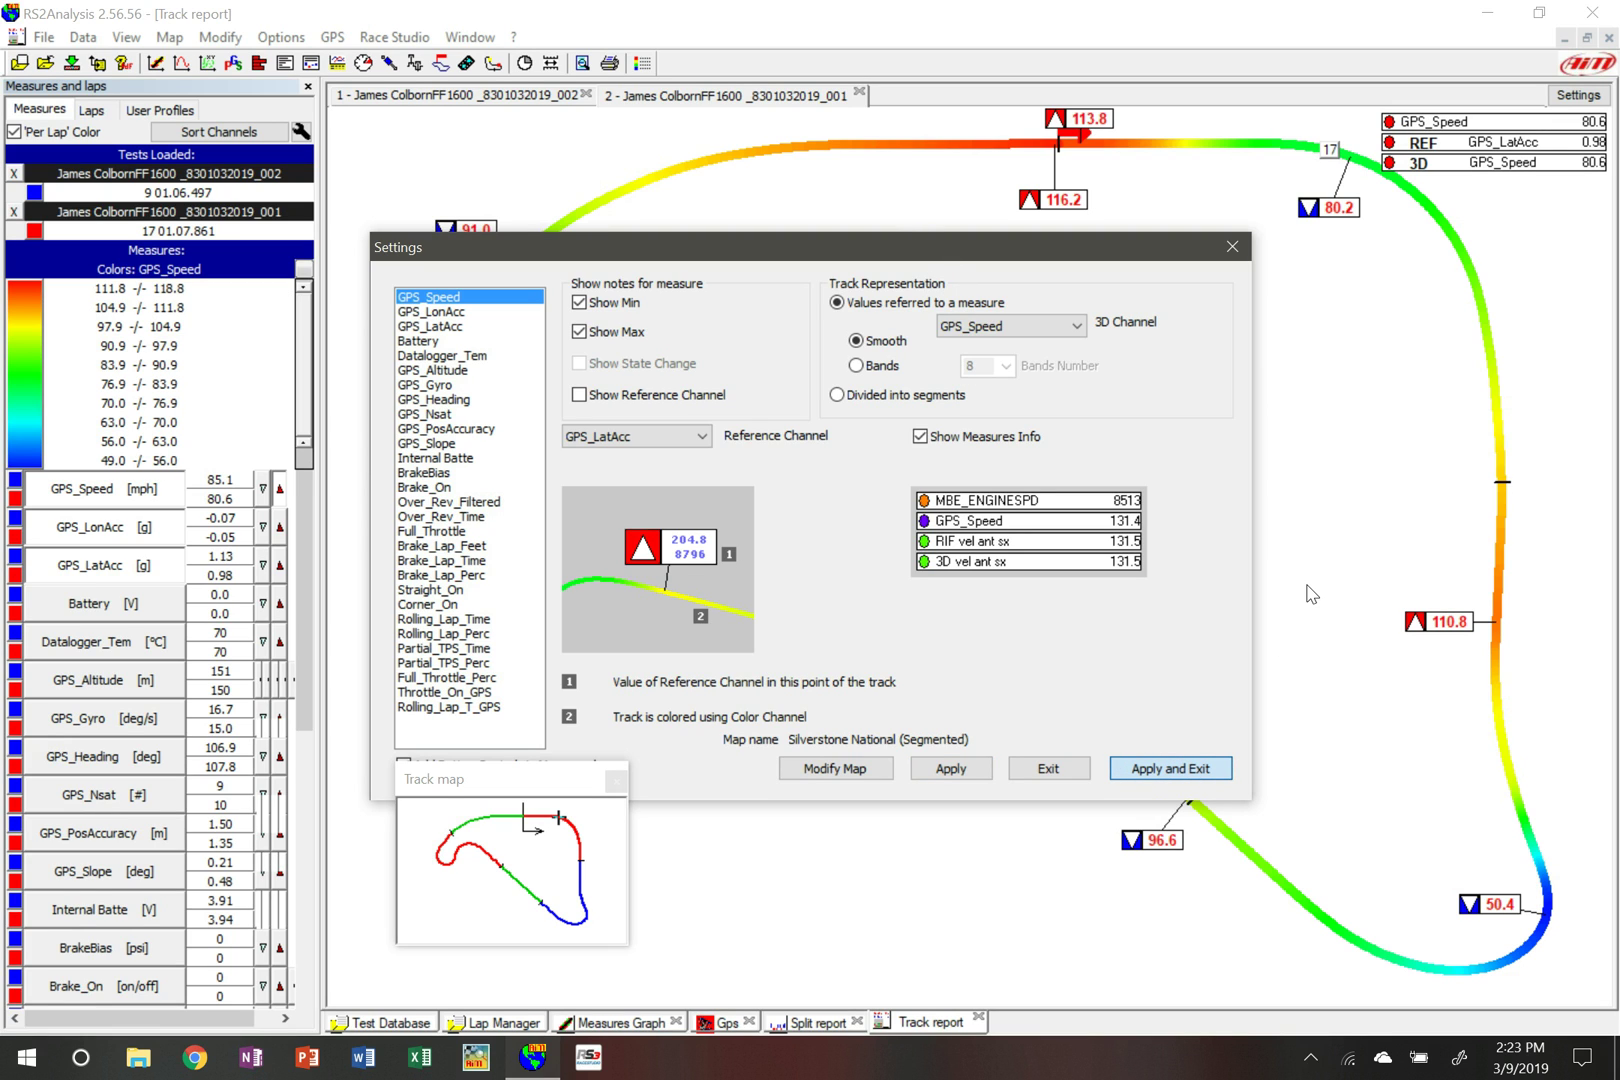
{"action": "key", "text": "Escape"}
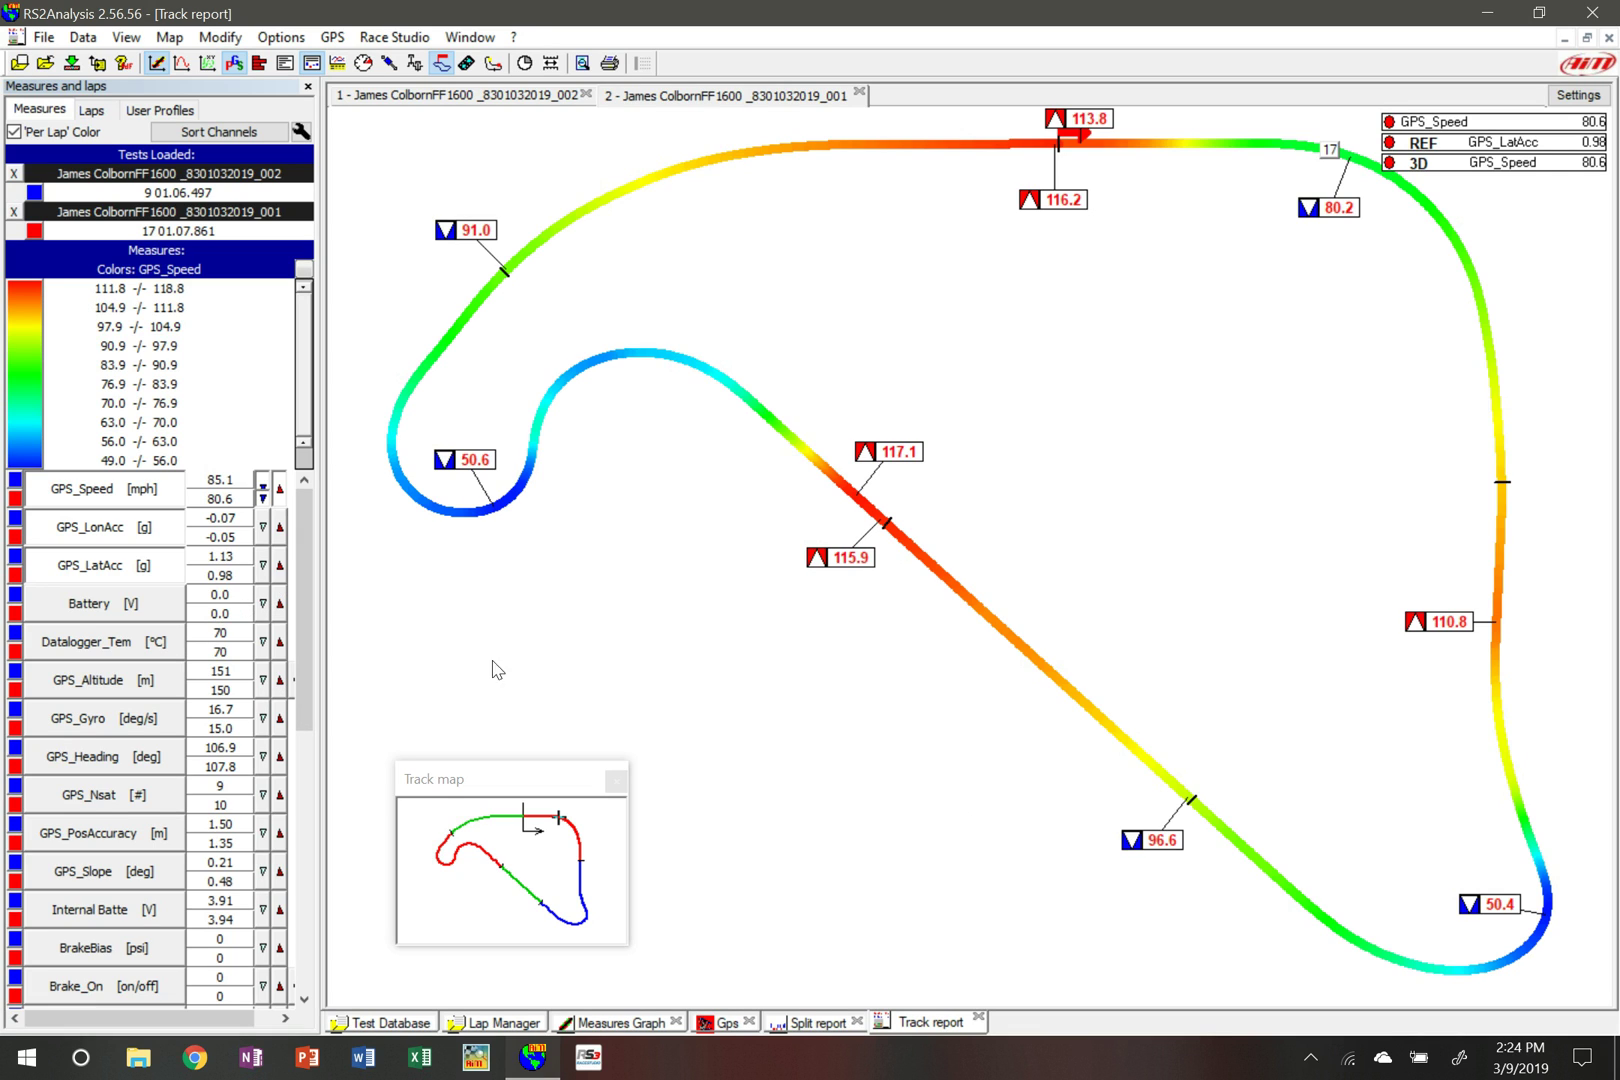
Add maximum notes for GPS_LatAcc to the track report and hide the measures and laps pane.
{"action": "left_click", "coordinate": [281, 567]}
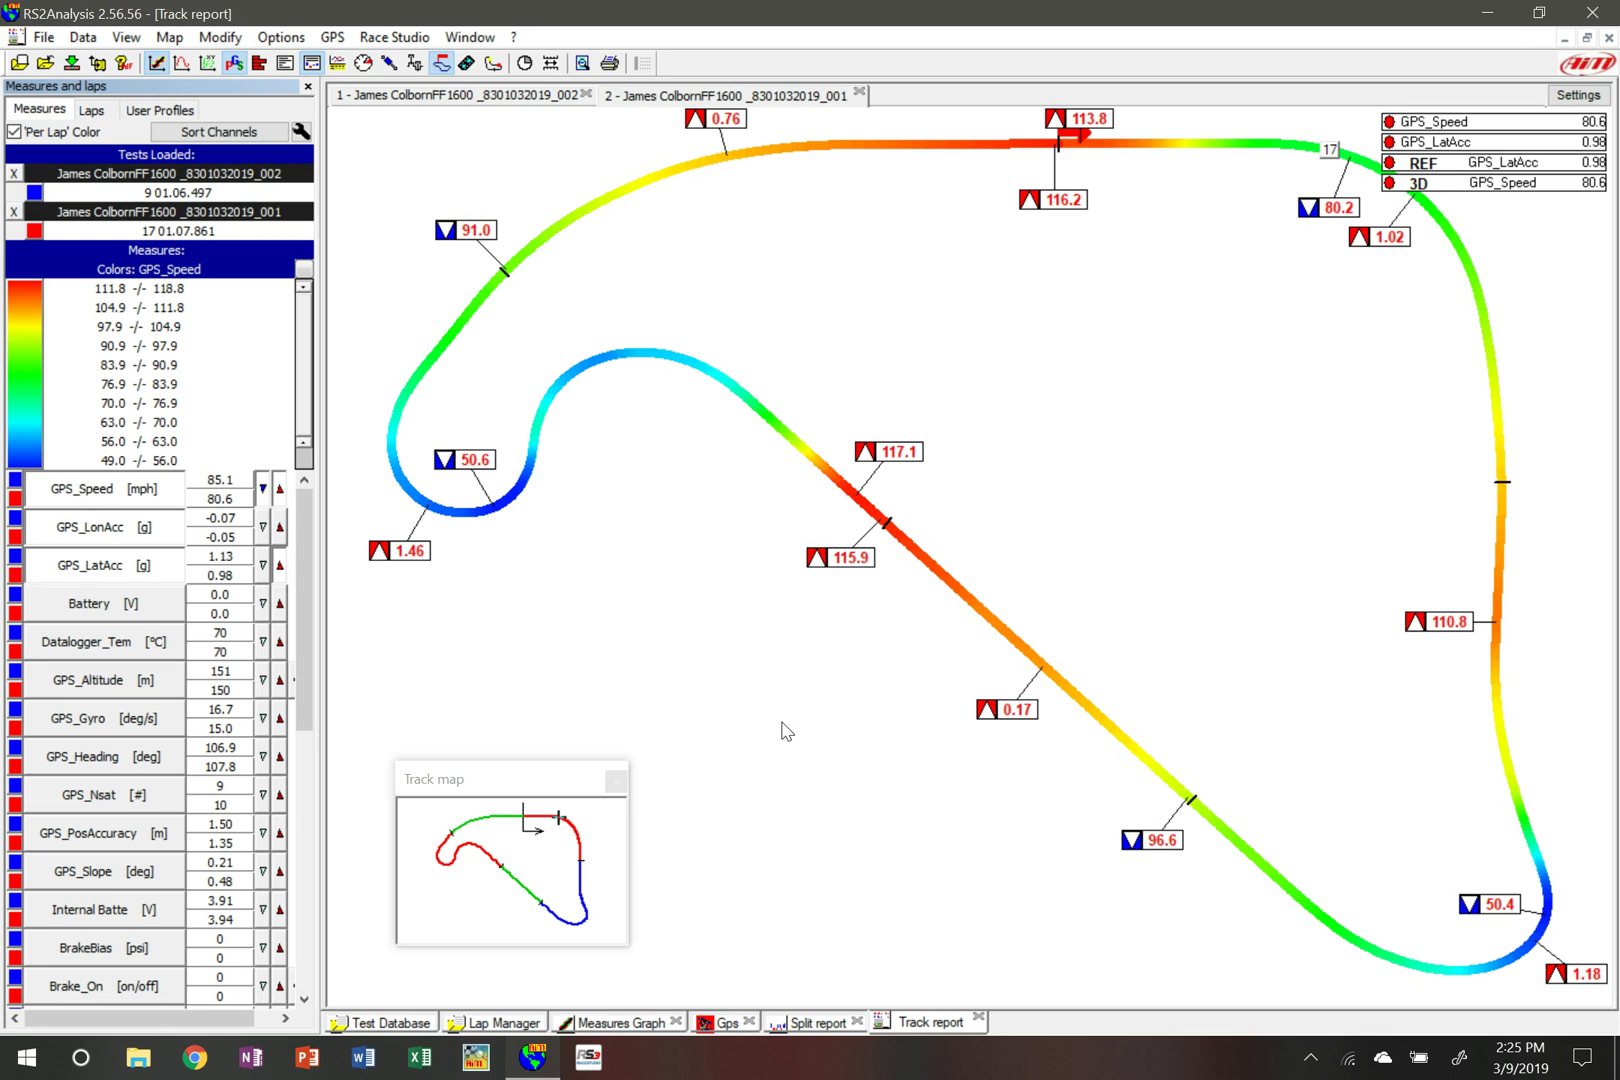
{"action": "key", "text": "F4"}
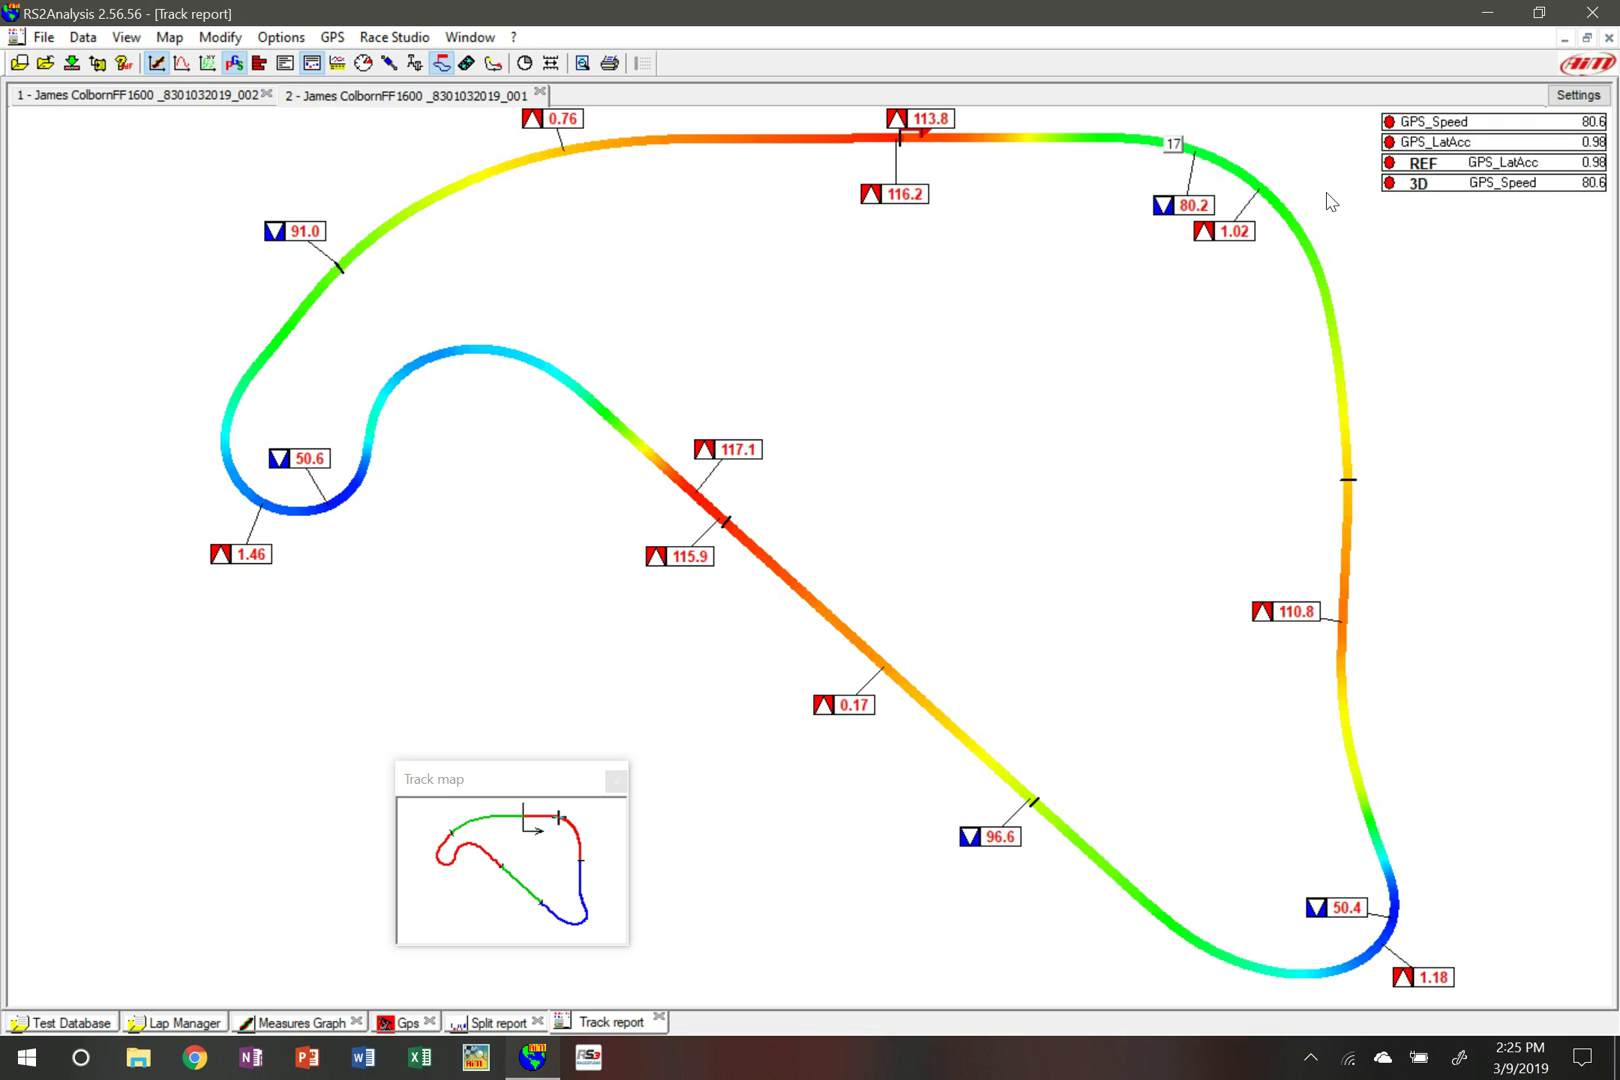
Move the lap position marker into the first corner, between the minimum speed and maximum lateral acceleration notes.
{"action": "left_click", "coordinate": [1282, 203]}
{"action": "key", "text": "Left"}
{"action": "key", "text": "Left"}
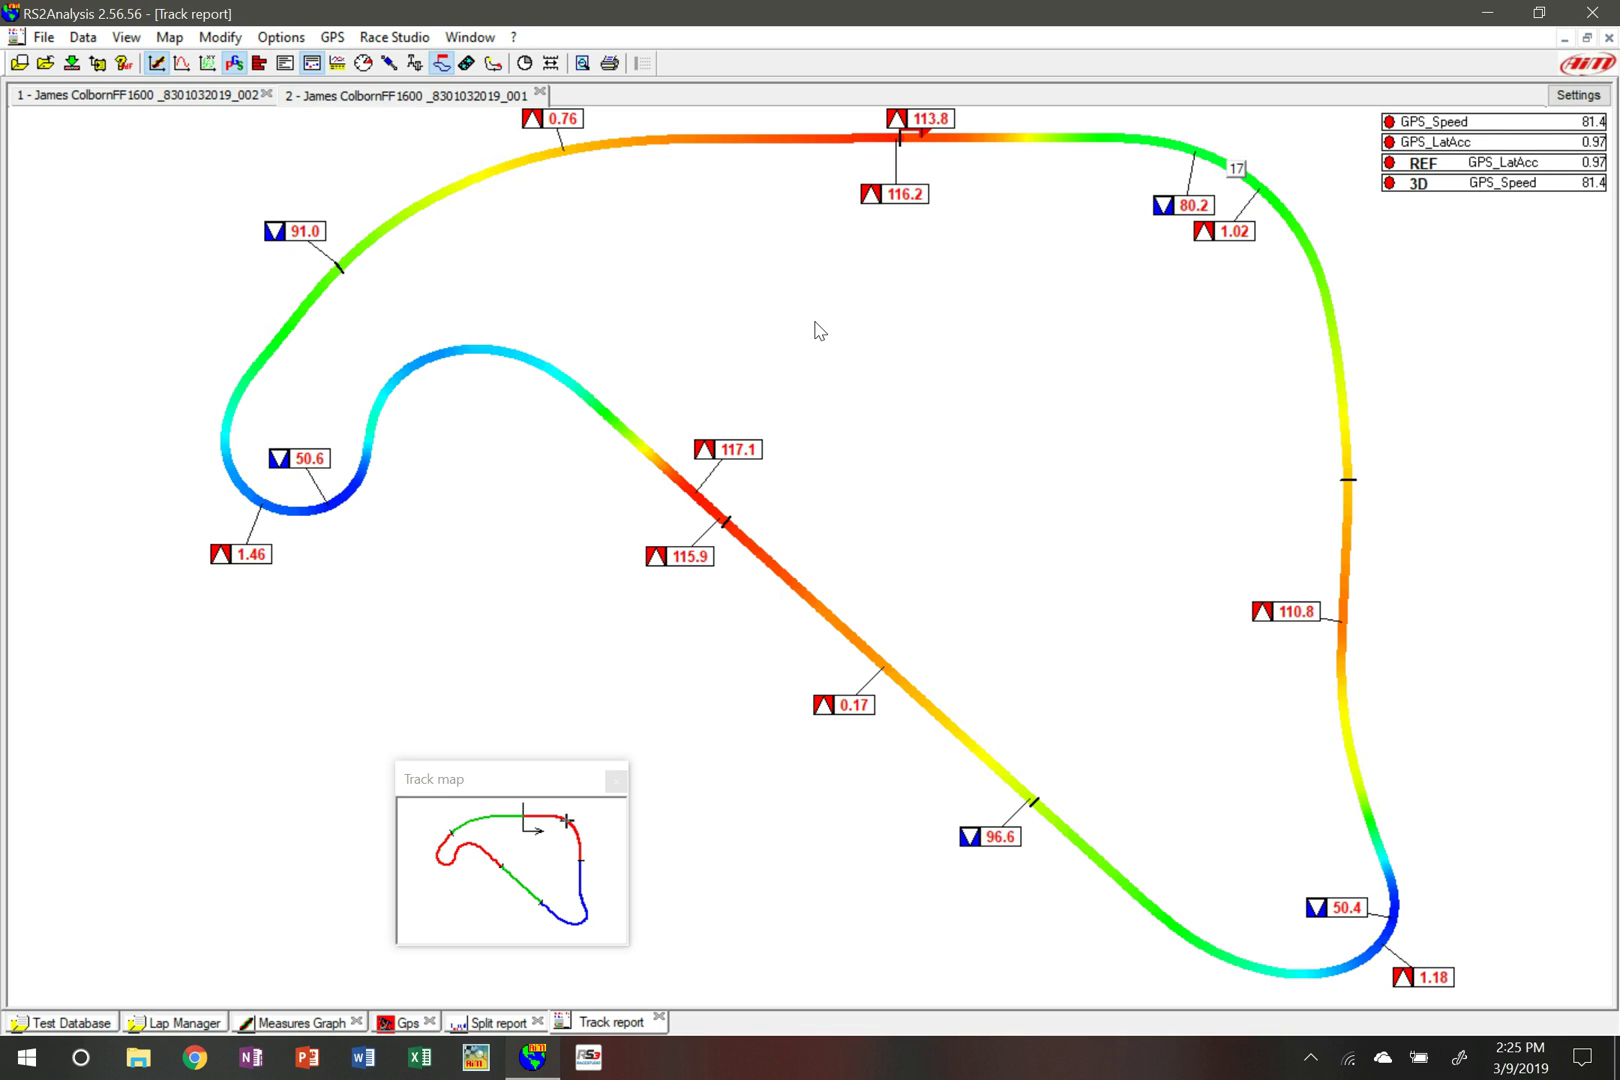
Compare the corner speed and lateral acceleration notes between the two tests' track reports, ending on the _002 test.
{"action": "left_click", "coordinate": [175, 100]}
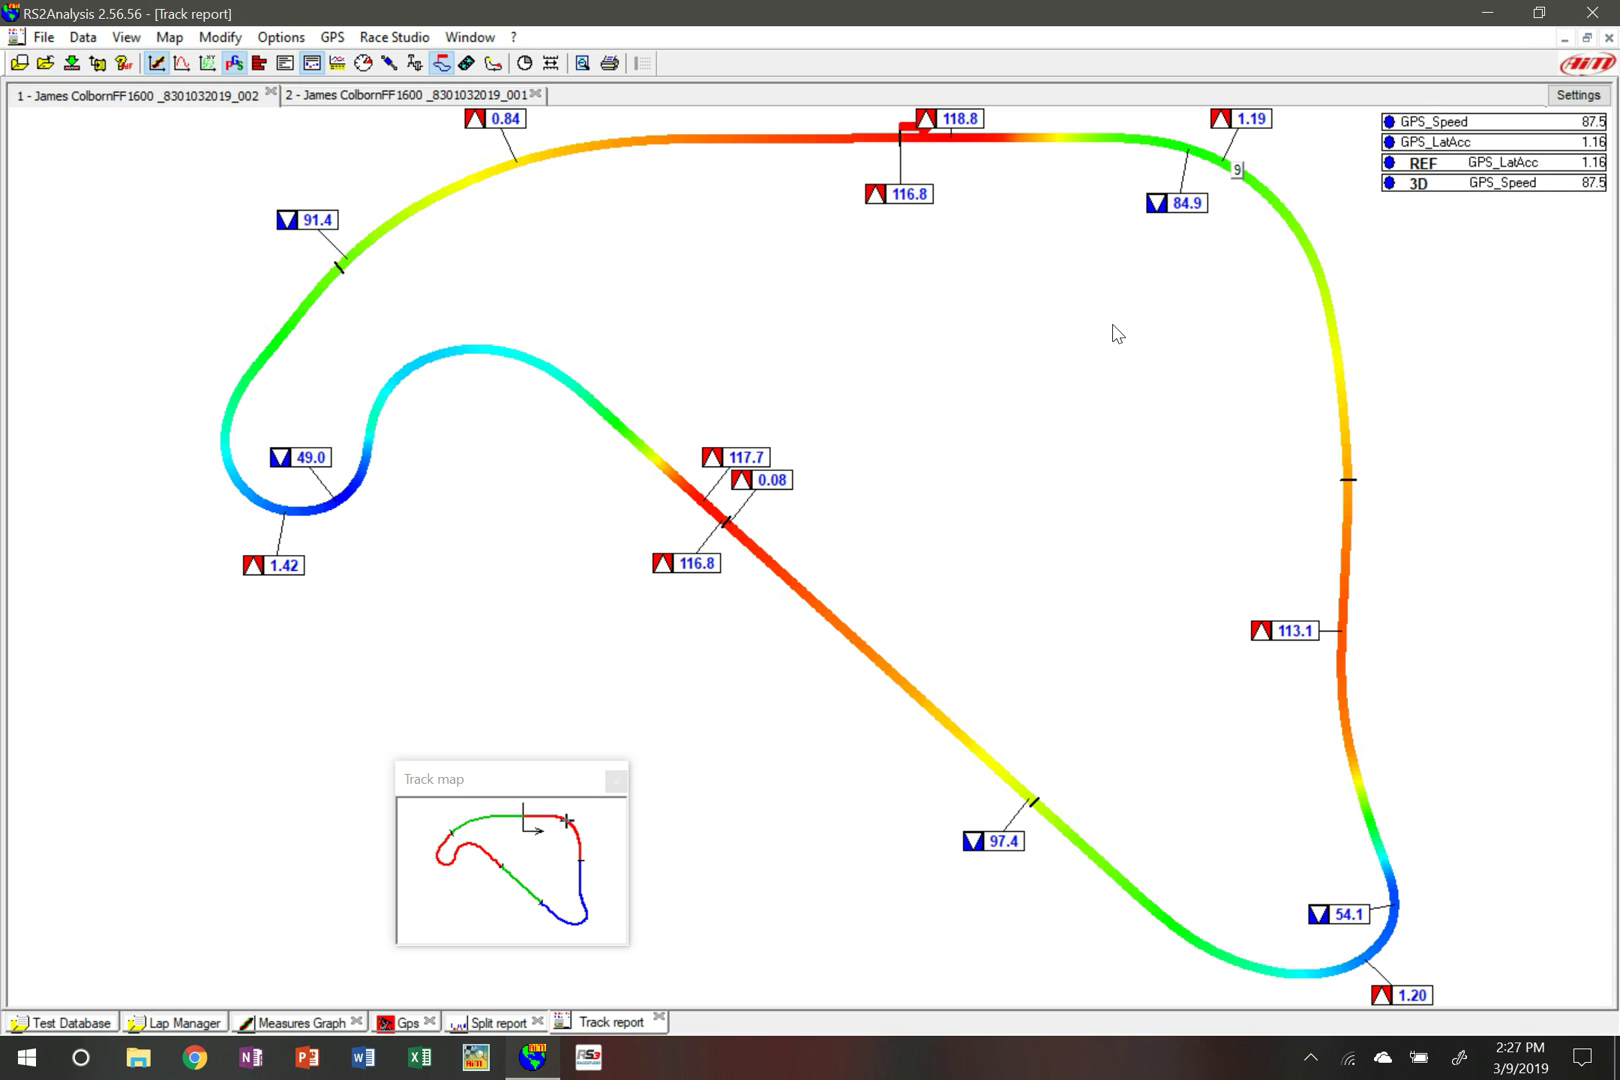
{"action": "left_click", "coordinate": [380, 96]}
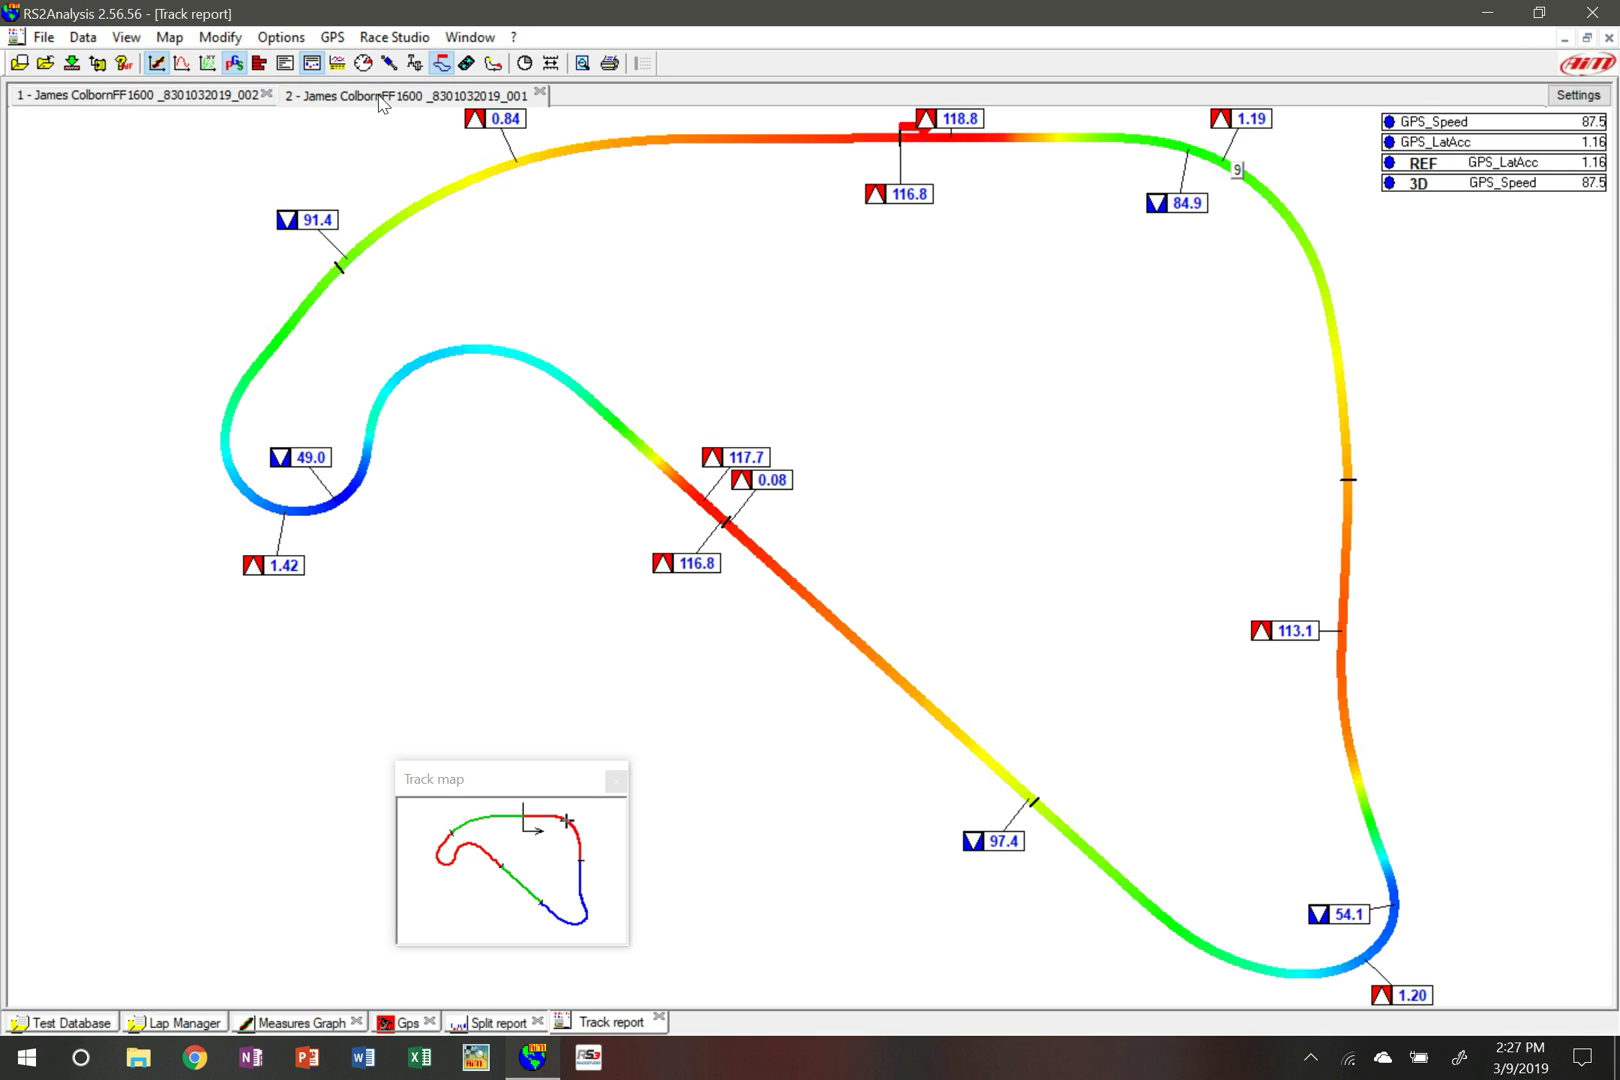
{"action": "left_click", "coordinate": [168, 92]}
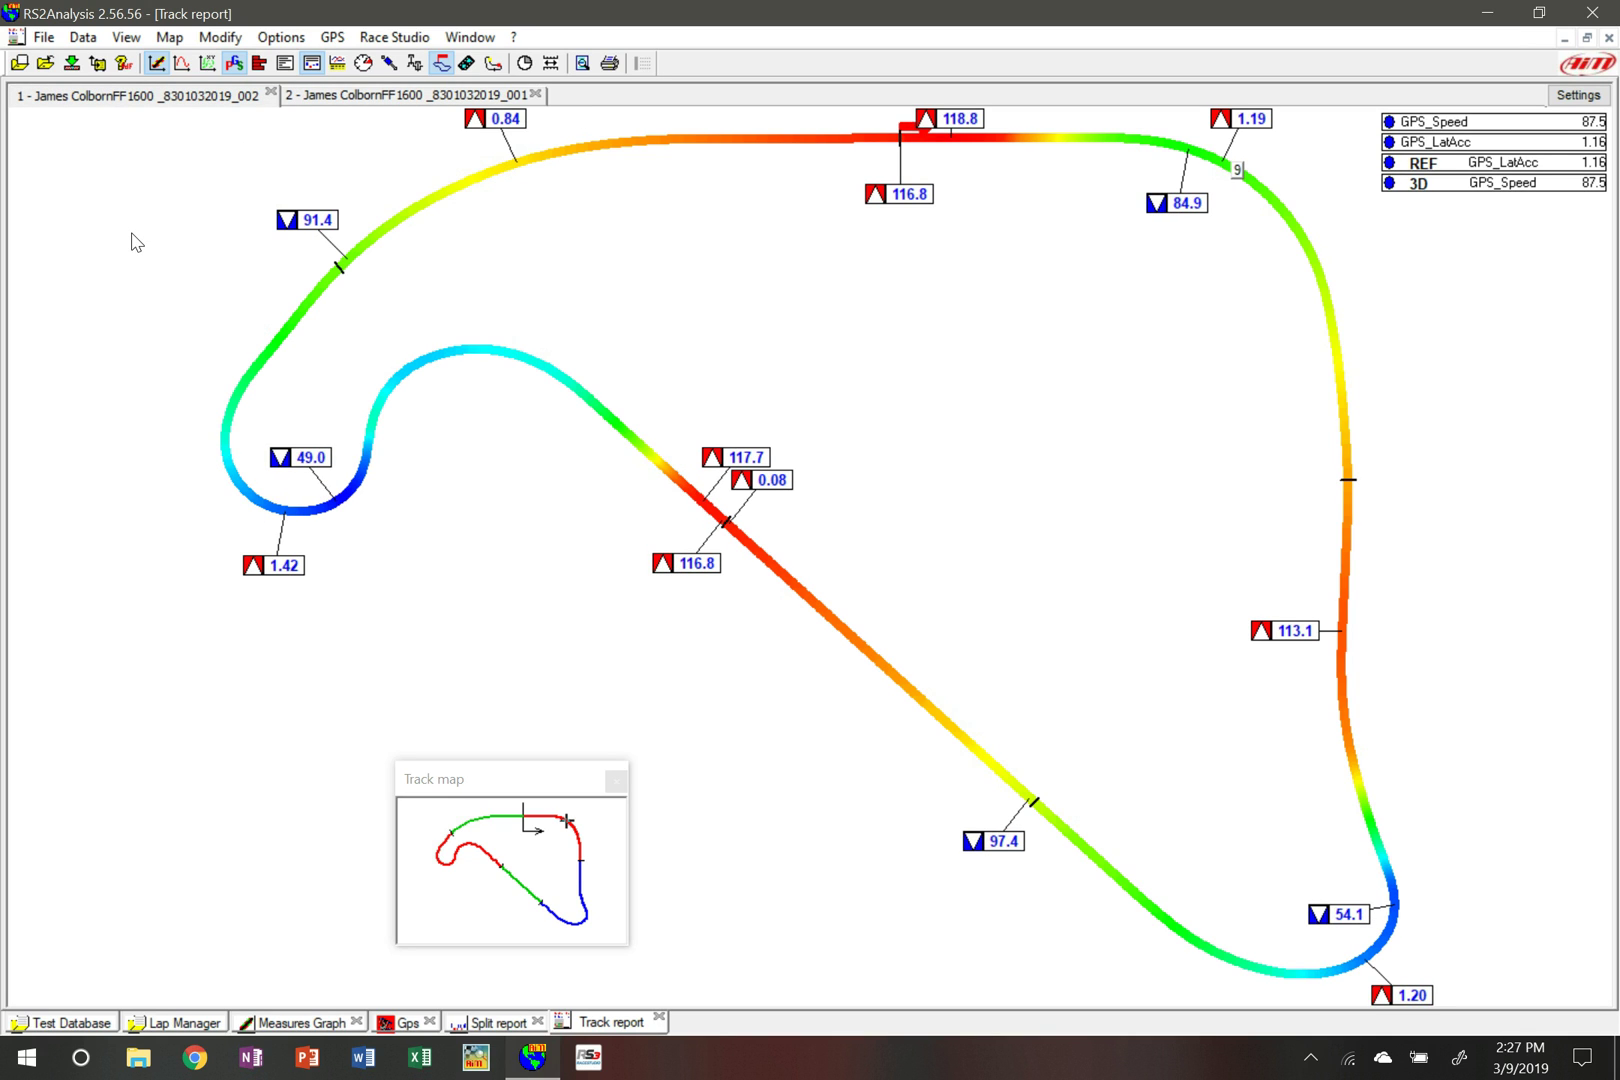